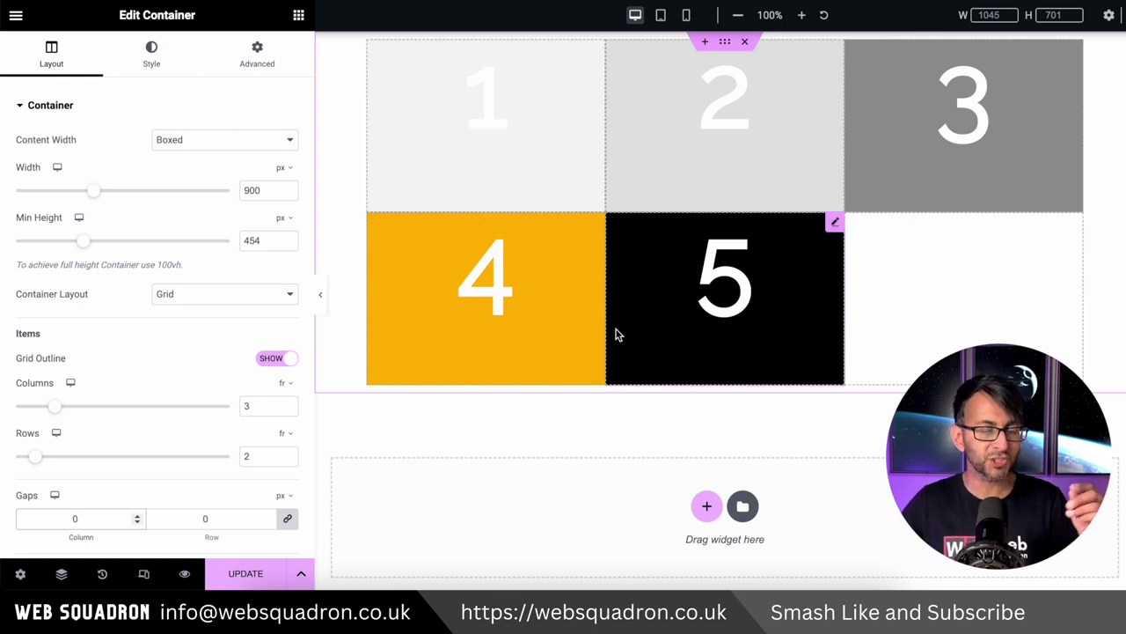
Give cell 4's heading a right margin of -300 in its Advanced settings.
{"action": "left_click", "coordinate": [597, 223]}
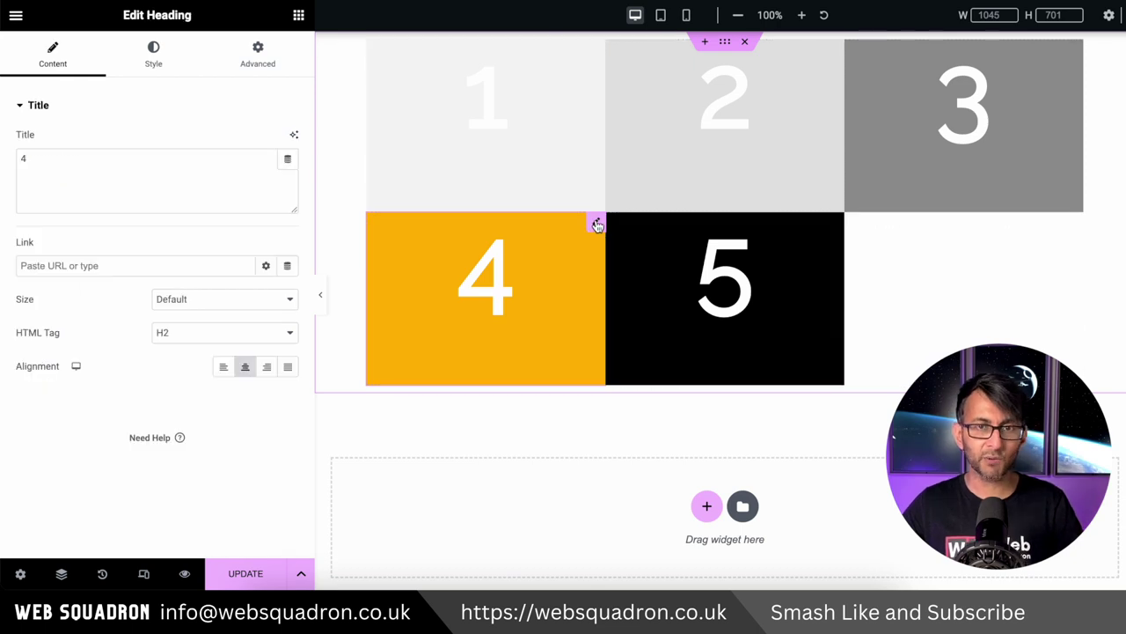
{"action": "left_click", "coordinate": [247, 68]}
{"action": "left_click", "coordinate": [108, 157]}
{"action": "type", "text": "-30"}
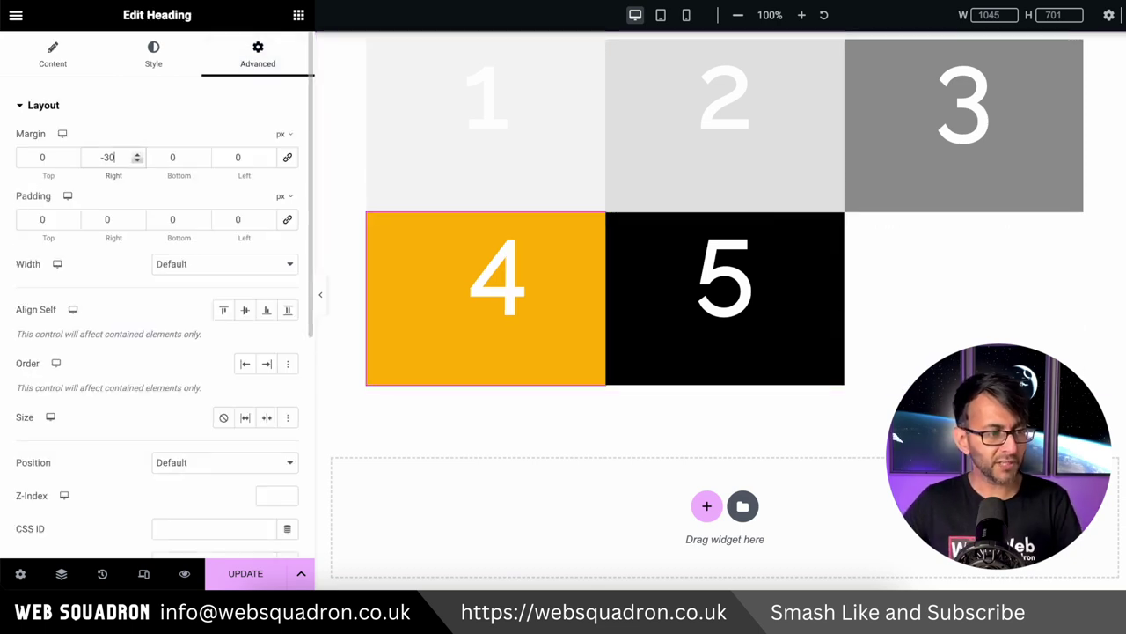
{"action": "type", "text": "0"}
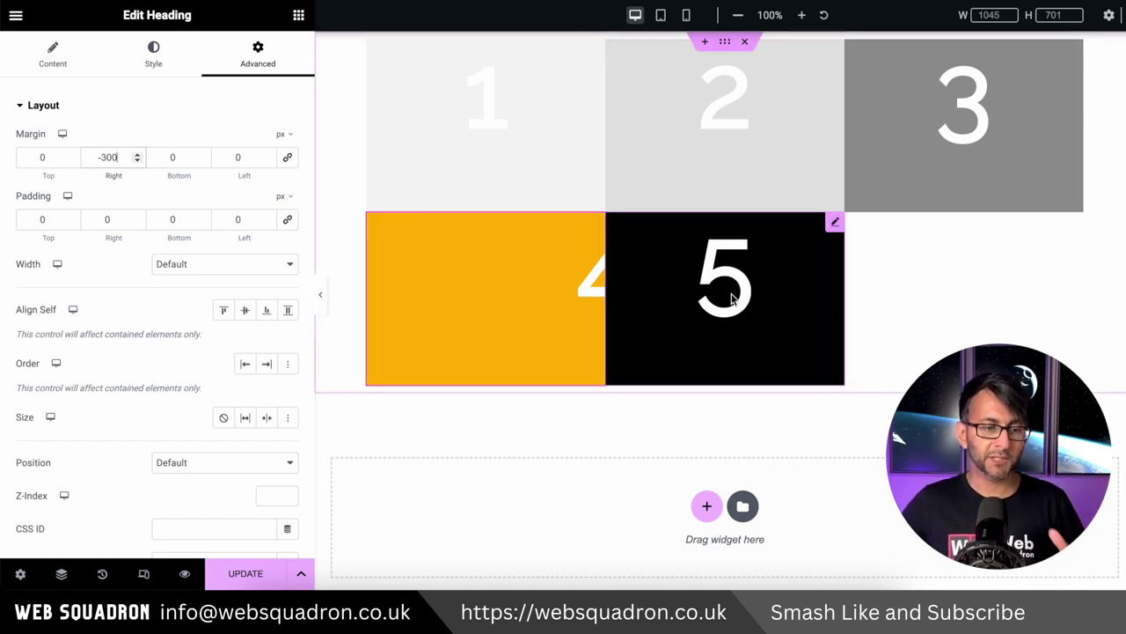
Set cell 5's heading margins to -300 right and 300 left.
{"action": "left_click", "coordinate": [836, 225]}
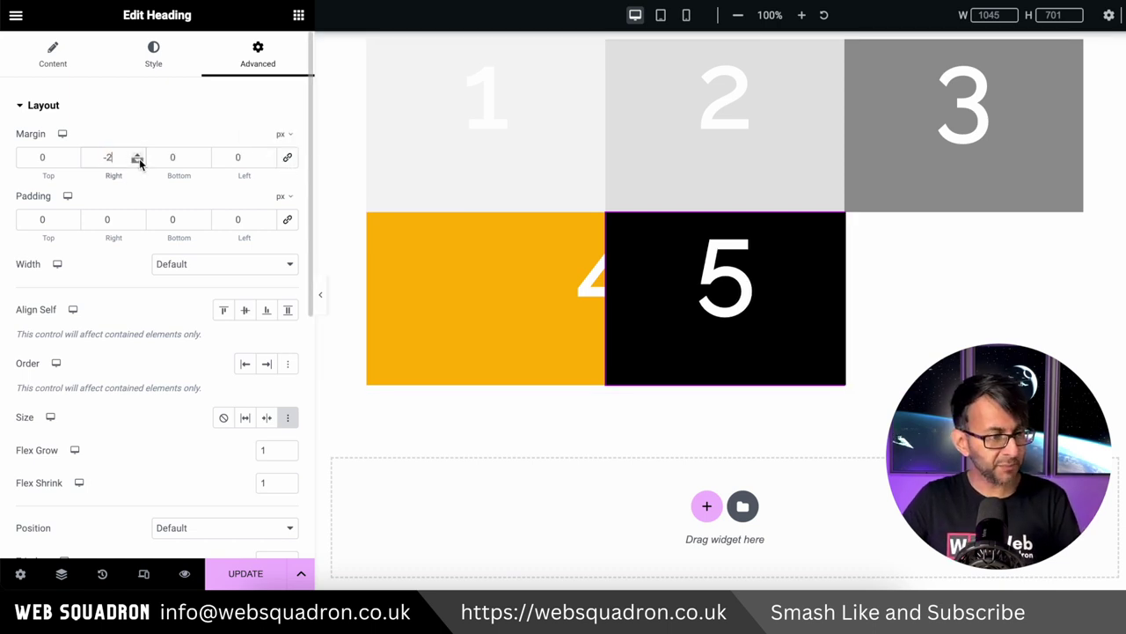
{"action": "type", "text": "-300"}
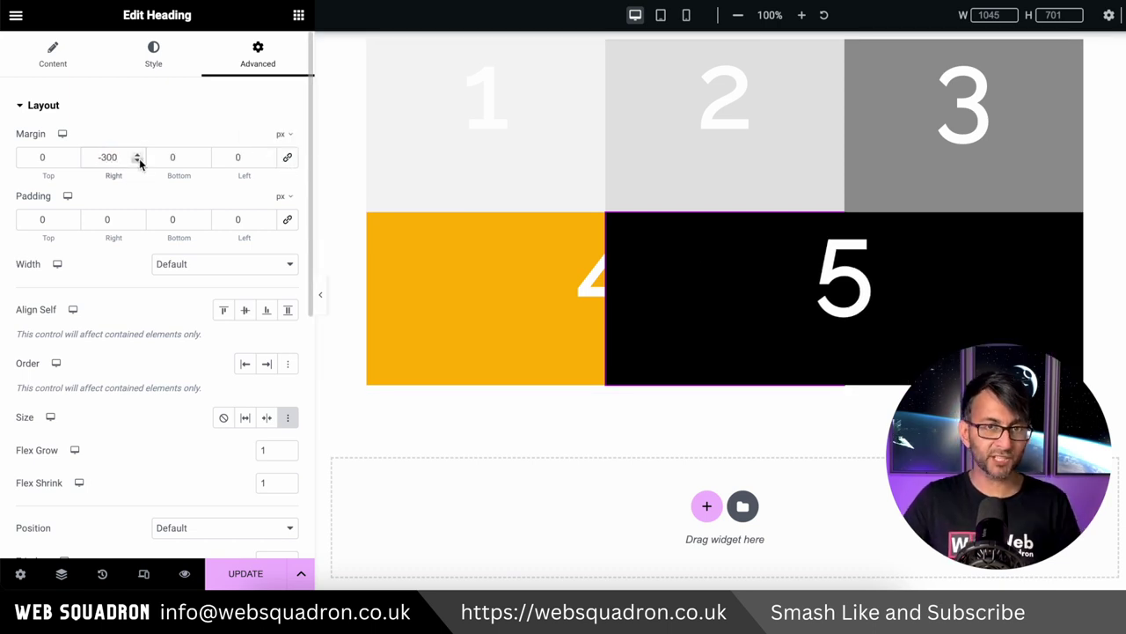
{"action": "left_click", "coordinate": [226, 155]}
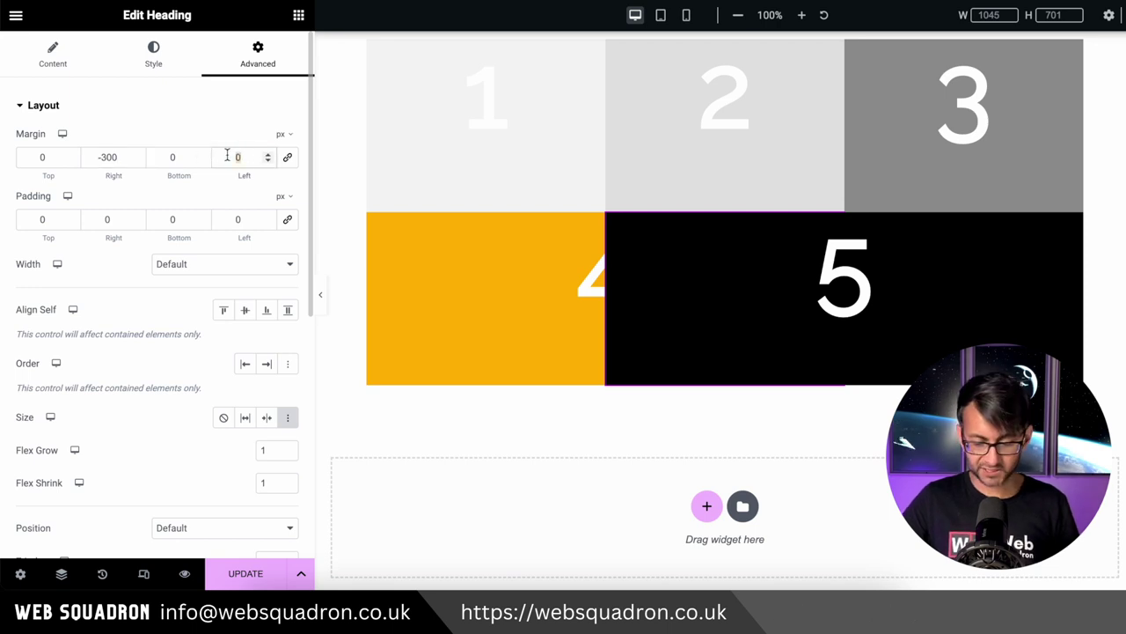
{"action": "type", "text": "300"}
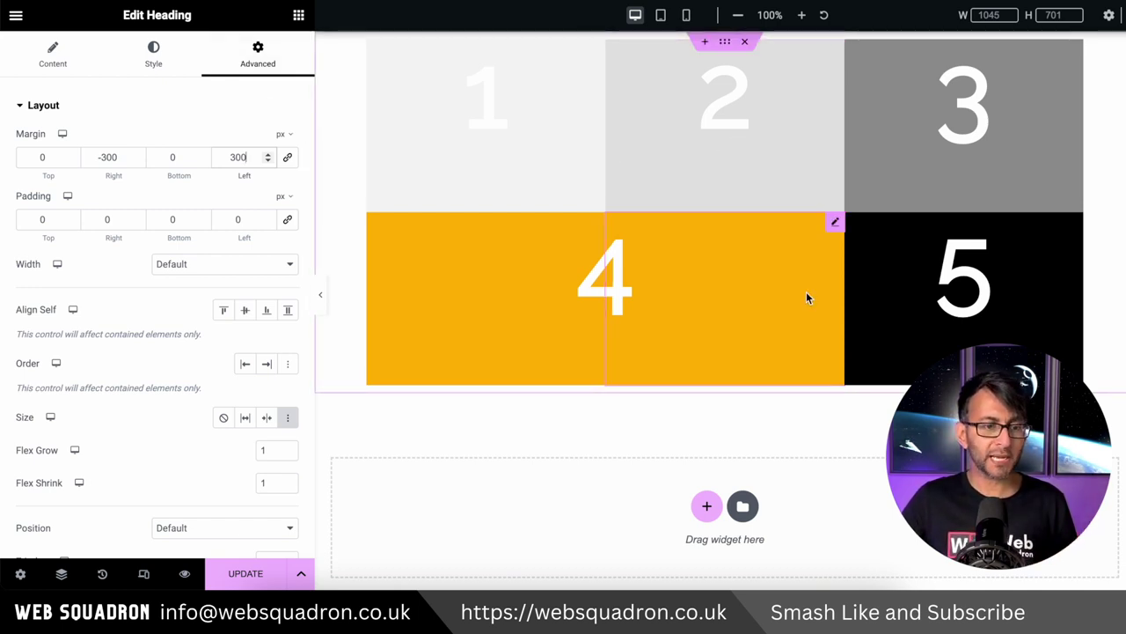
{"action": "left_click", "coordinate": [836, 223]}
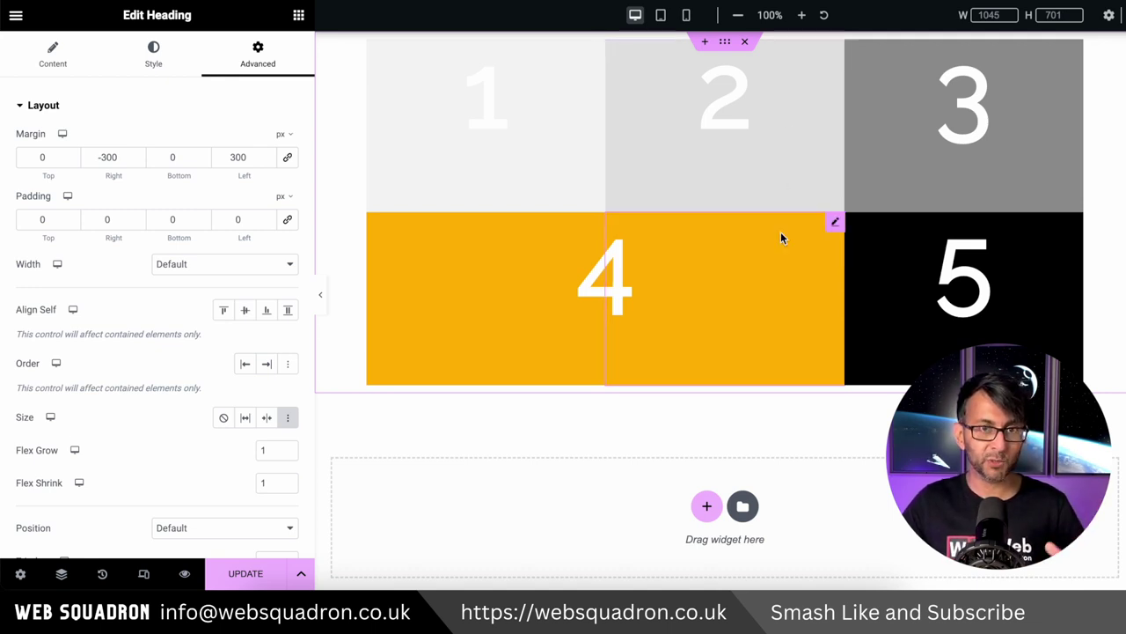
{"action": "right_click", "coordinate": [596, 223]}
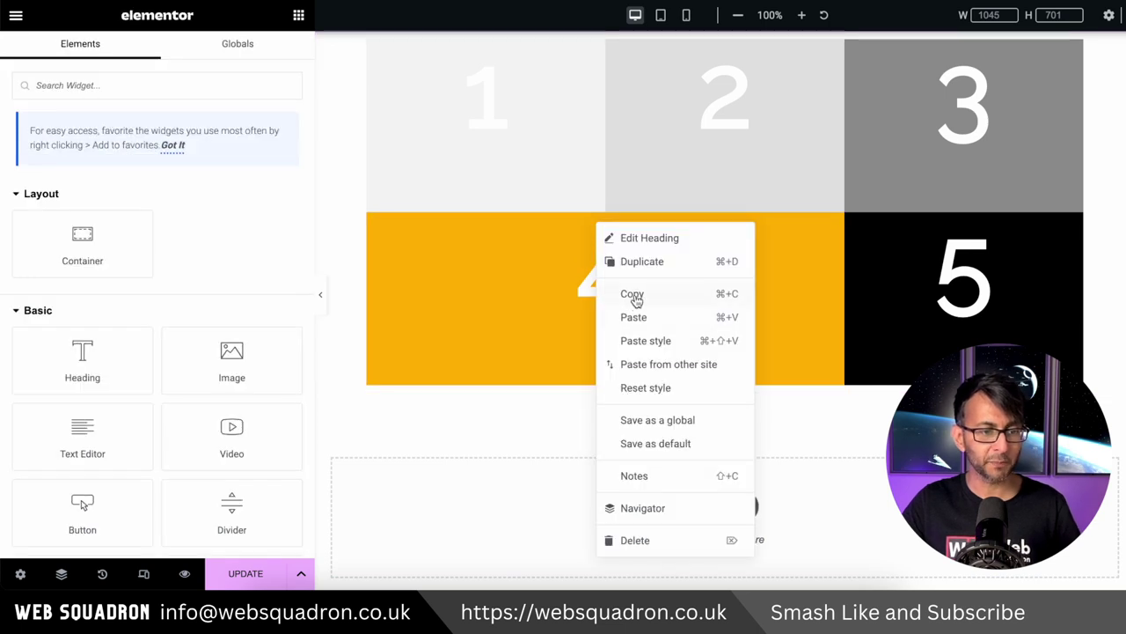
Copy cell 4's heading and paste its style onto cell 2's heading.
{"action": "left_click", "coordinate": [634, 292]}
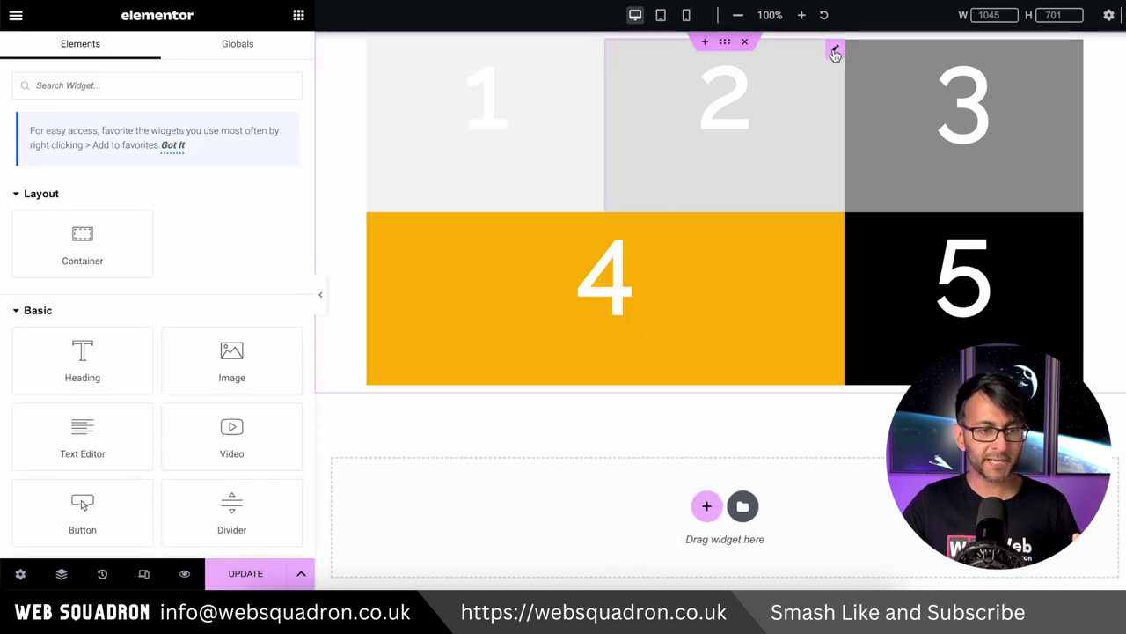
{"action": "right_click", "coordinate": [835, 47]}
{"action": "left_click", "coordinate": [893, 168]}
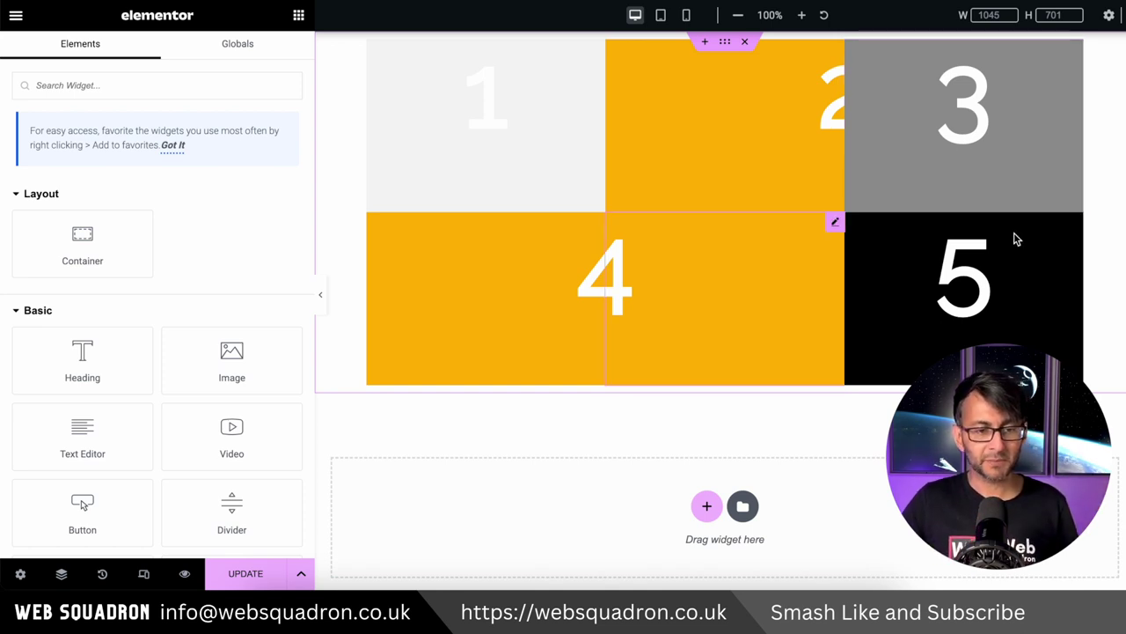
Copy a bottom-row heading and paste its style onto cell 3's heading.
{"action": "right_click", "coordinate": [836, 227]}
{"action": "left_click", "coordinate": [883, 297]}
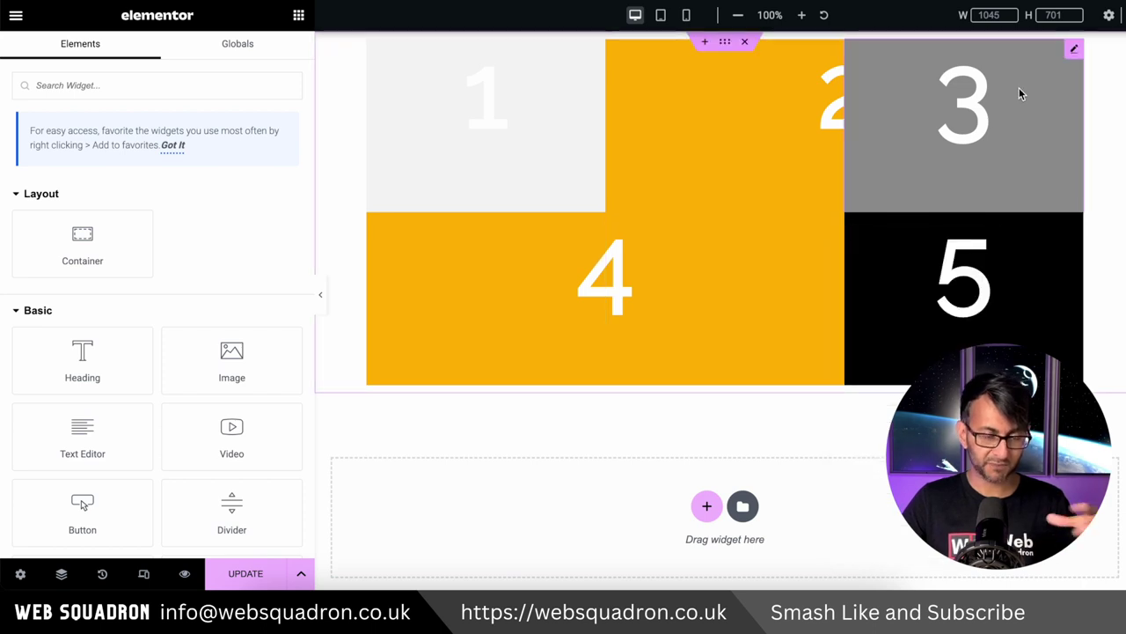
{"action": "right_click", "coordinate": [1074, 49]}
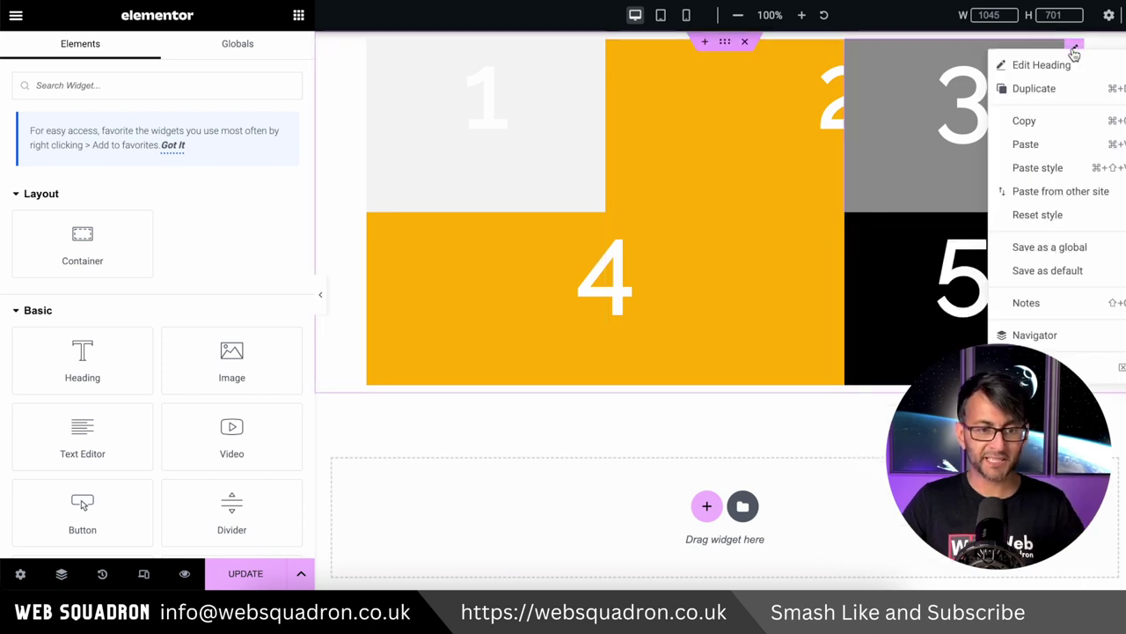
{"action": "left_click", "coordinate": [1059, 168]}
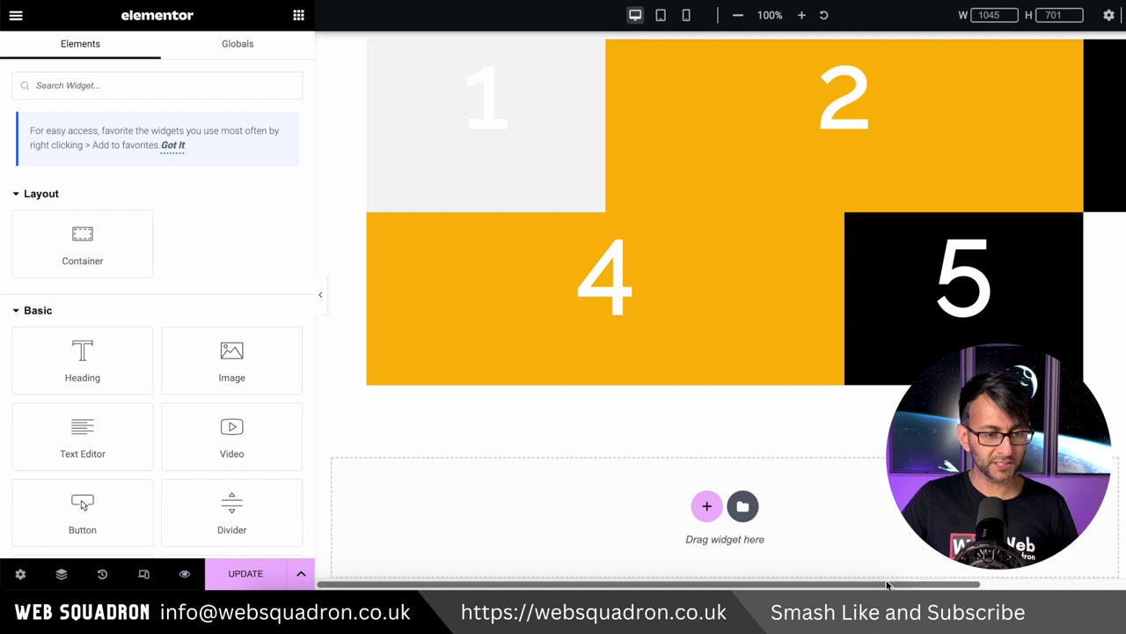
{"action": "left_click_drag", "start_coordinate": [887, 584], "coordinate": [1060, 586]}
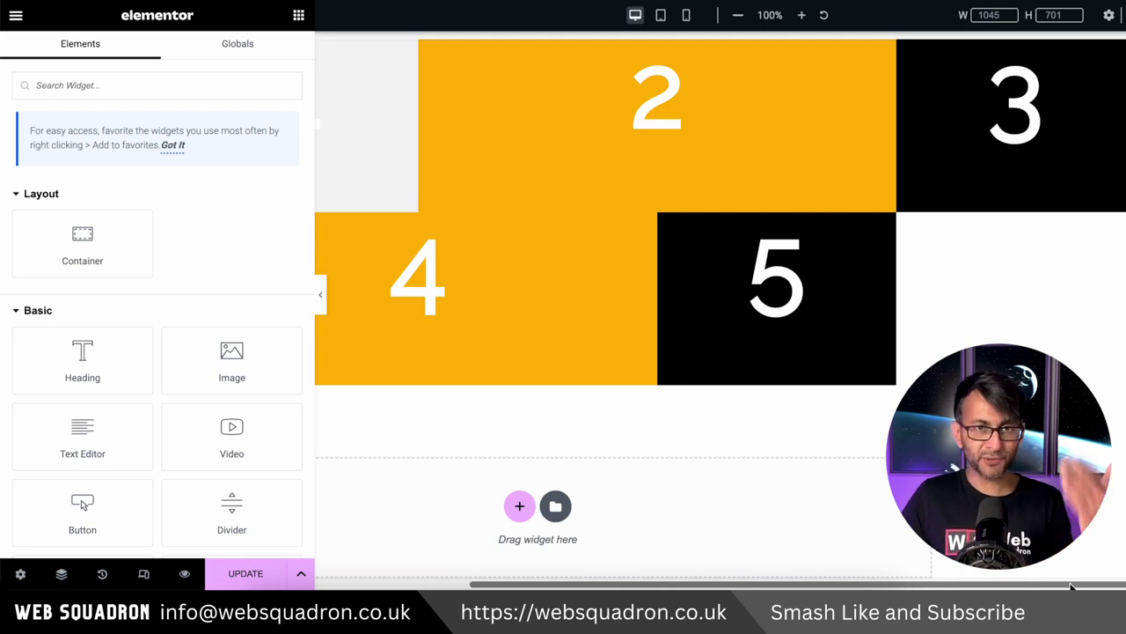
{"action": "mouse_move", "coordinate": [539, 46]}
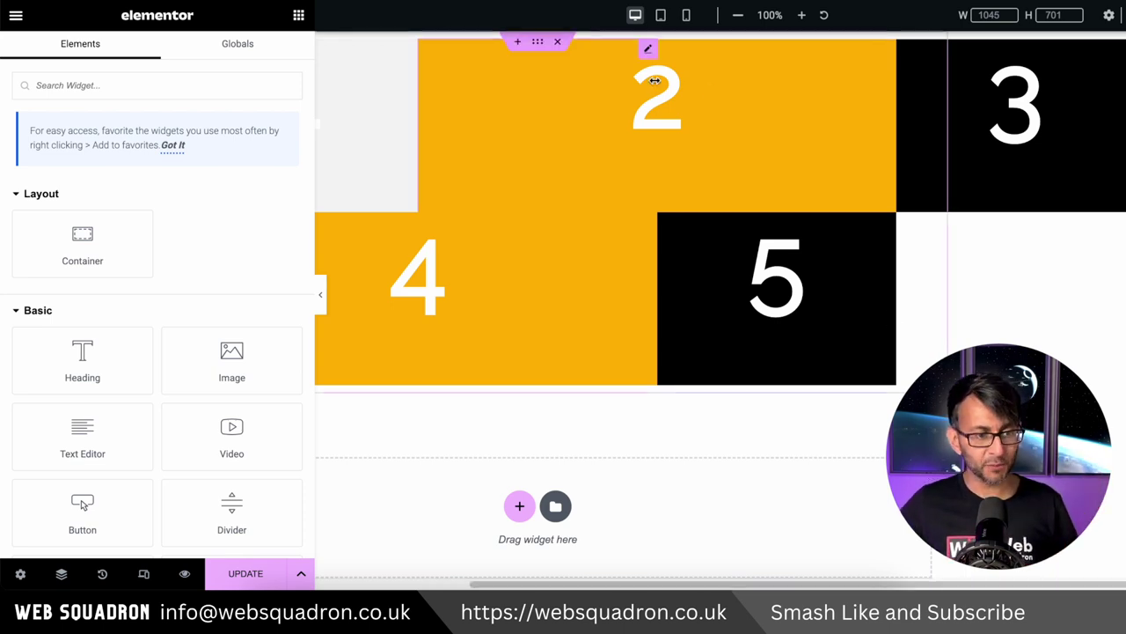
Select the grid container and confirm its Container Layout stays set to Grid.
{"action": "left_click", "coordinate": [537, 44]}
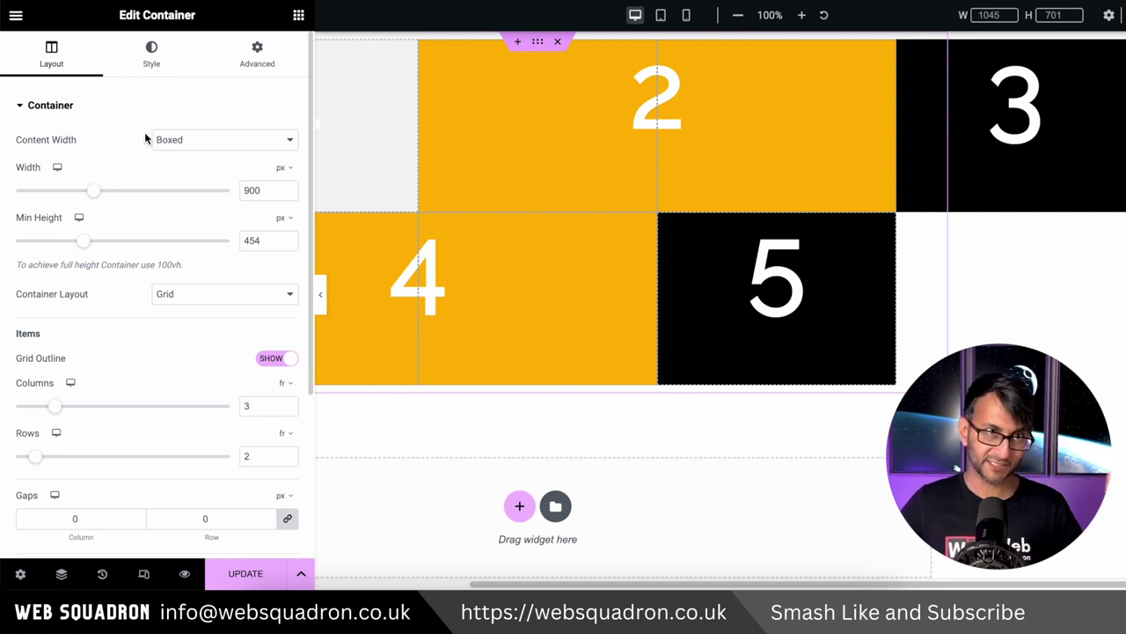
{"action": "scroll", "coordinate": [141, 369], "scroll_direction": "down", "scroll_amount": 1}
{"action": "scroll", "coordinate": [180, 409], "scroll_direction": "down", "scroll_amount": 3}
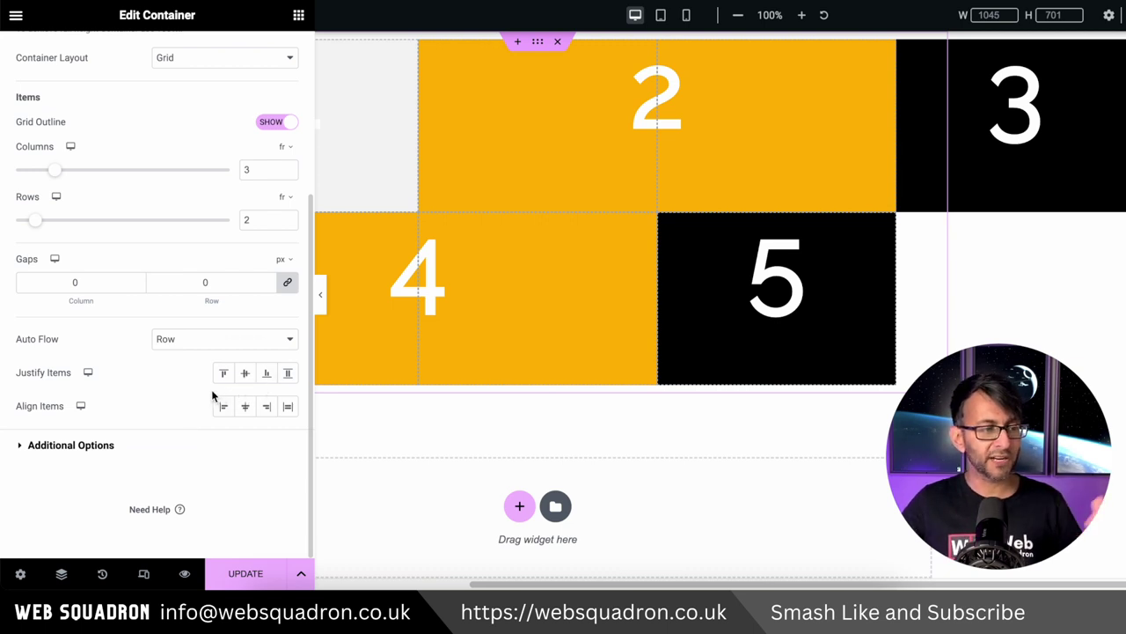
{"action": "scroll", "coordinate": [211, 388], "scroll_direction": "up", "scroll_amount": 3}
{"action": "left_click", "coordinate": [248, 263]}
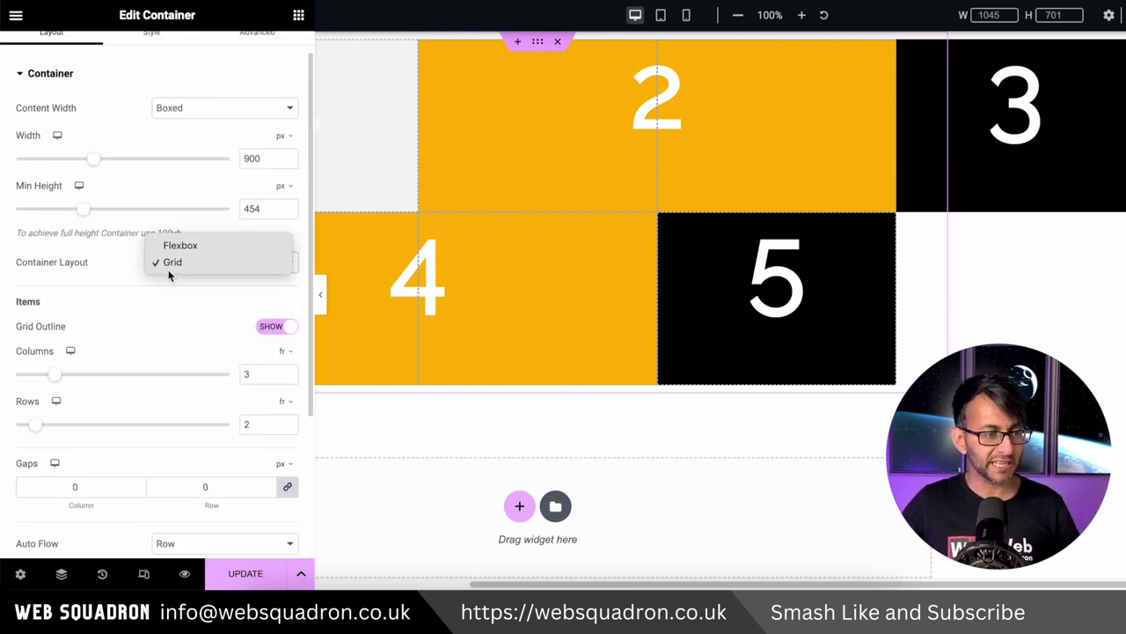
{"action": "left_click", "coordinate": [122, 271]}
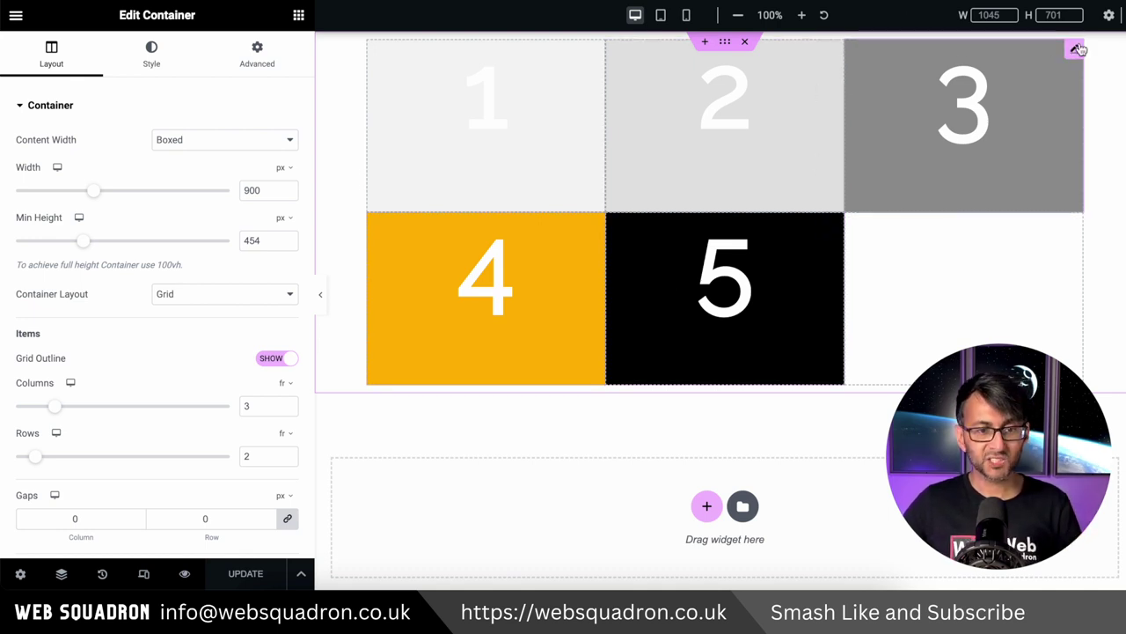
Paste a grid-column rule into cell 3's heading Custom CSS and delete its end value.
{"action": "left_click", "coordinate": [1074, 50]}
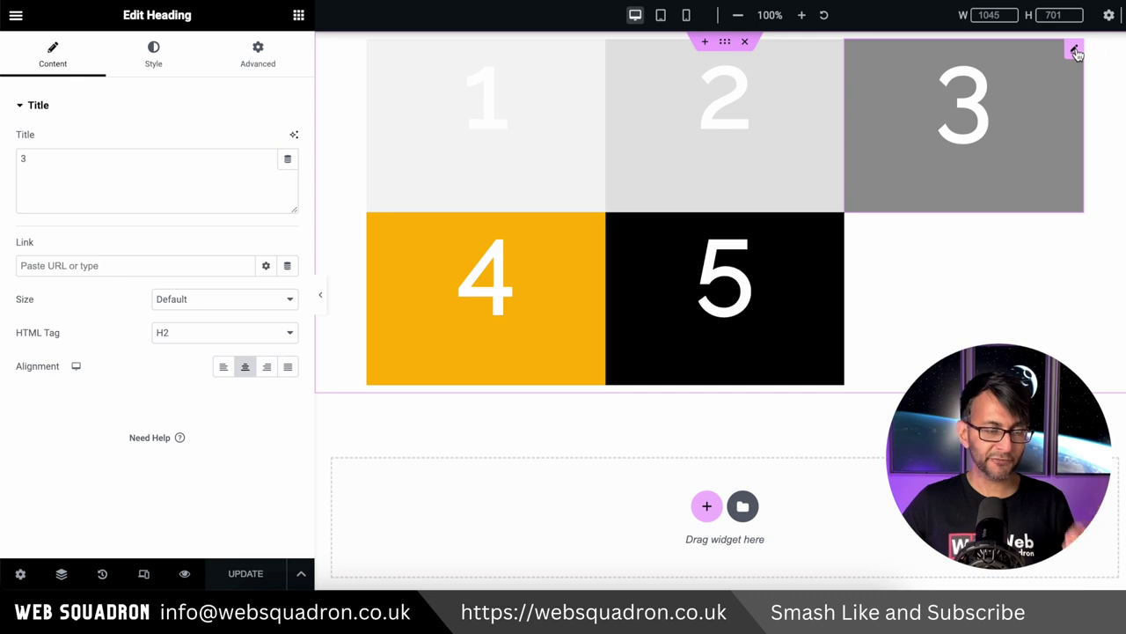
{"action": "left_click", "coordinate": [256, 64]}
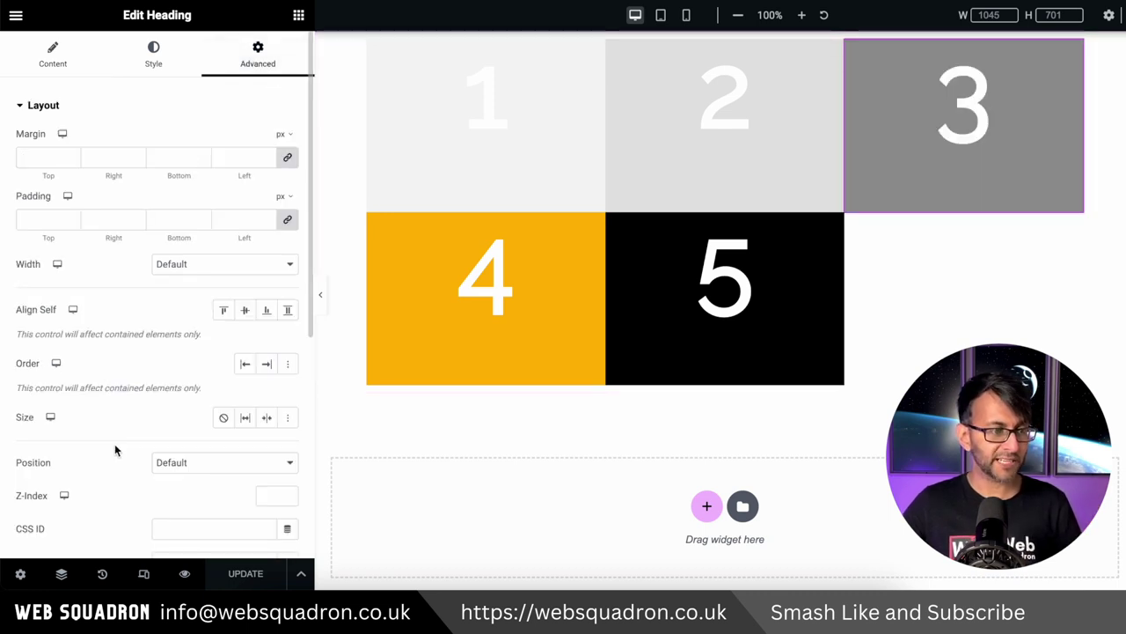
{"action": "scroll", "coordinate": [174, 457], "scroll_direction": "down", "scroll_amount": 5}
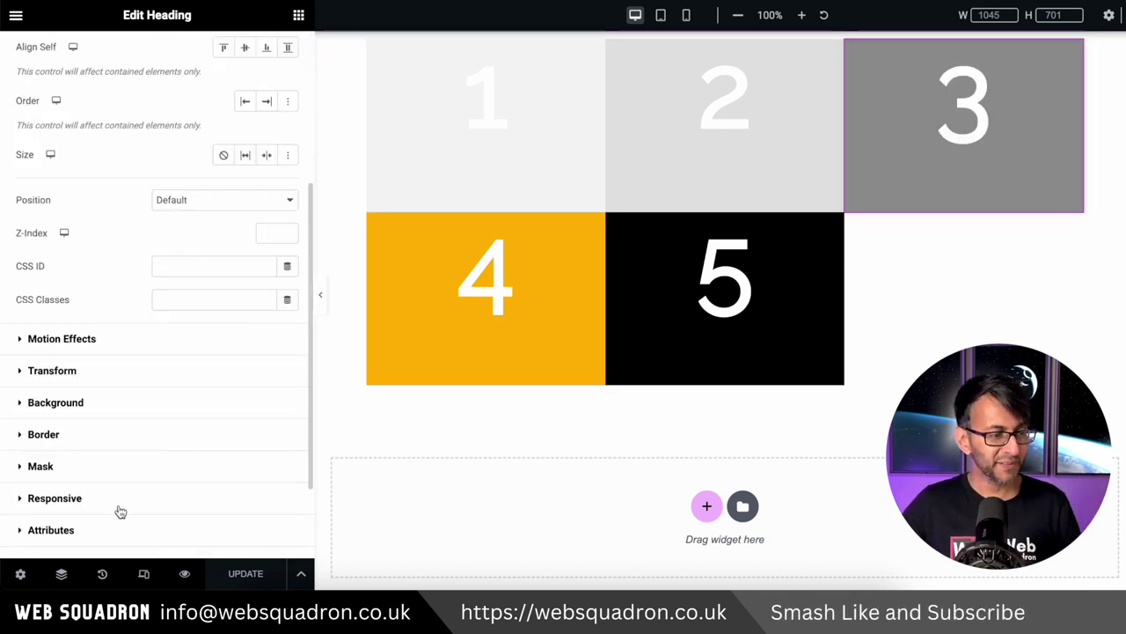
{"action": "scroll", "coordinate": [119, 503], "scroll_direction": "up", "scroll_amount": 3}
{"action": "scroll", "coordinate": [132, 506], "scroll_direction": "down", "scroll_amount": 1}
{"action": "scroll", "coordinate": [126, 514], "scroll_direction": "down", "scroll_amount": 3}
{"action": "left_click", "coordinate": [110, 444]}
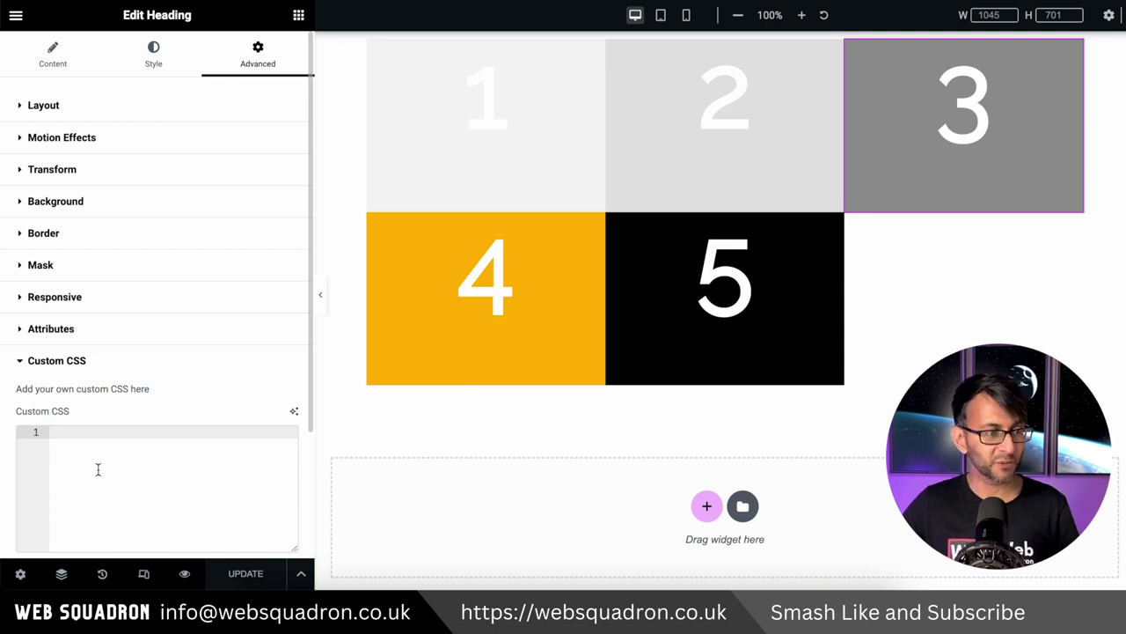
{"action": "key", "text": "ctrl+v"}
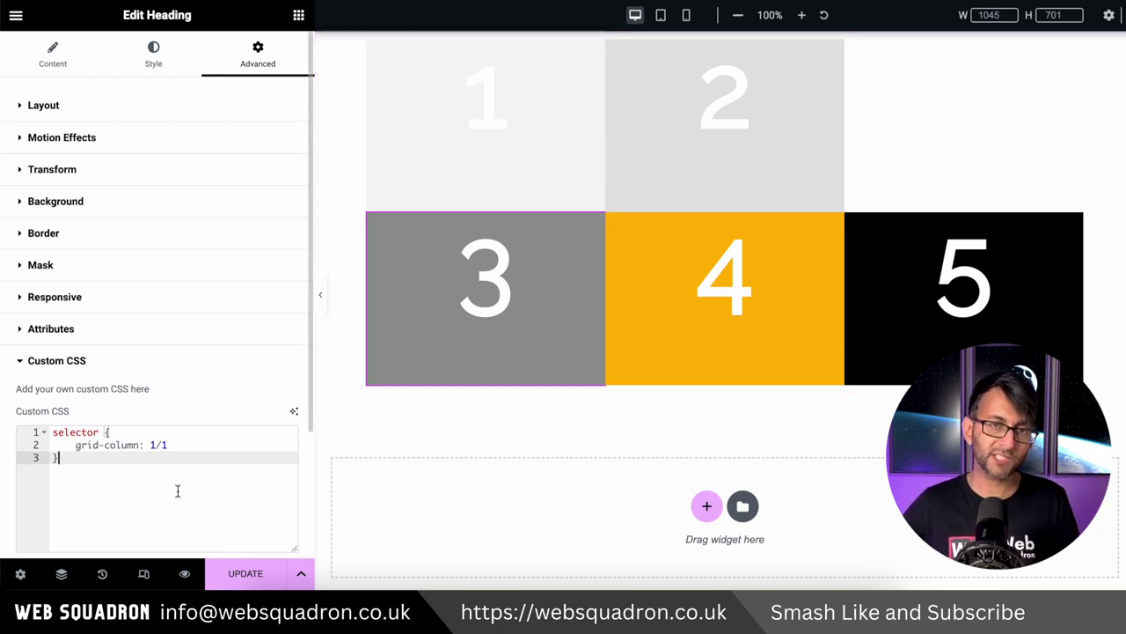
{"action": "key", "text": "Up"}
{"action": "key", "text": "End"}
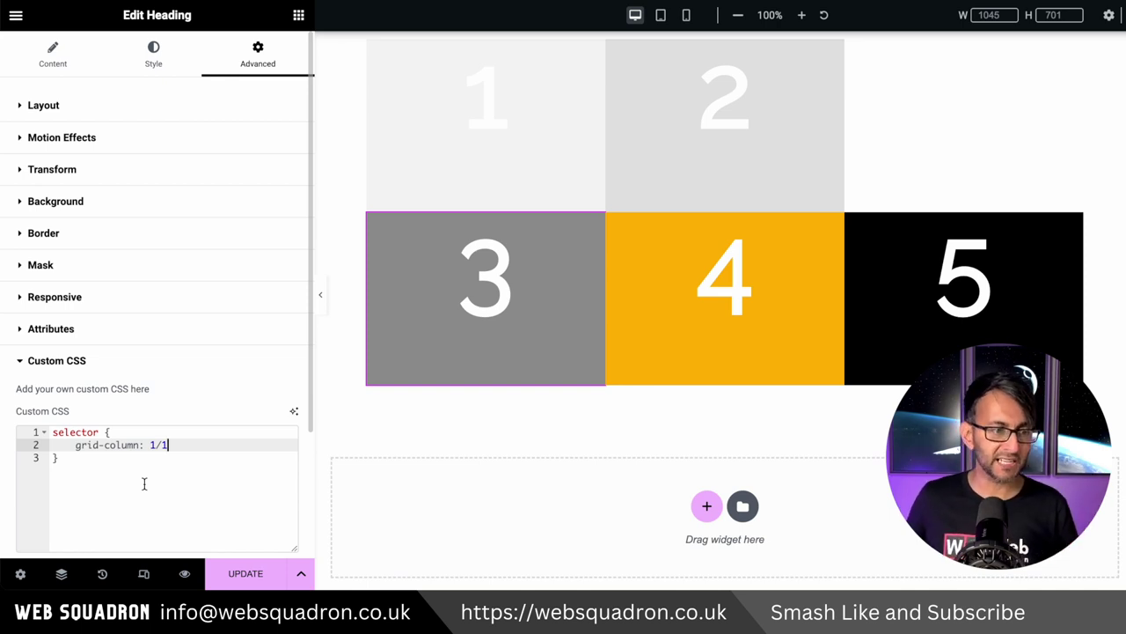
{"action": "key", "text": "BackSpace"}
Try end values 2, 3 and 4 in cell 3's grid-column rule.
{"action": "type", "text": "2"}
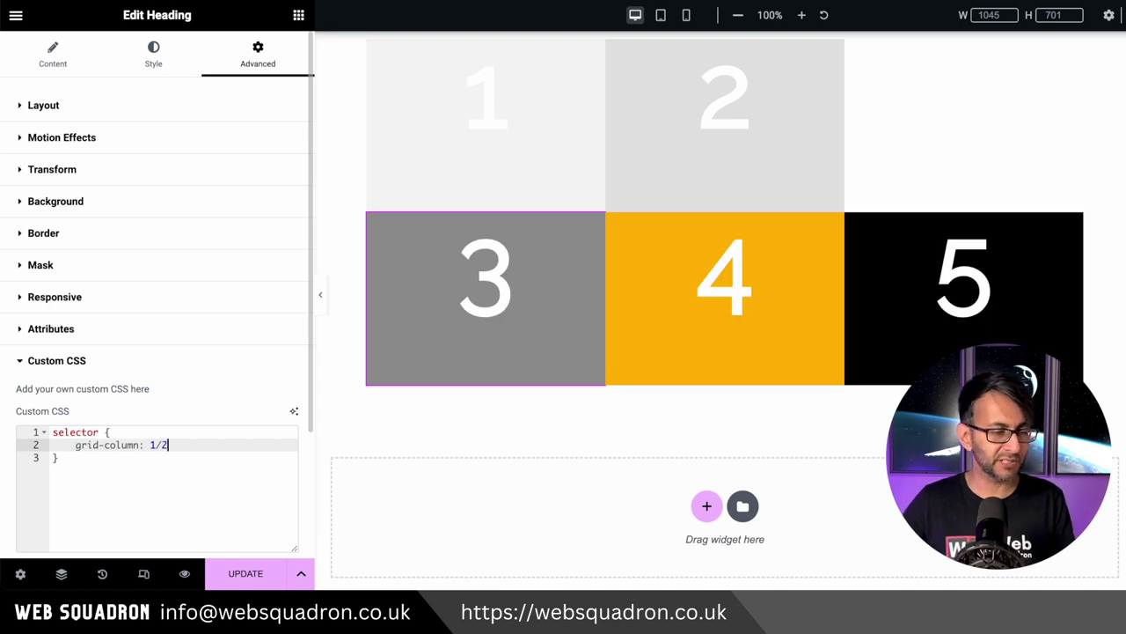
{"action": "key", "text": "BackSpace"}
{"action": "type", "text": "3"}
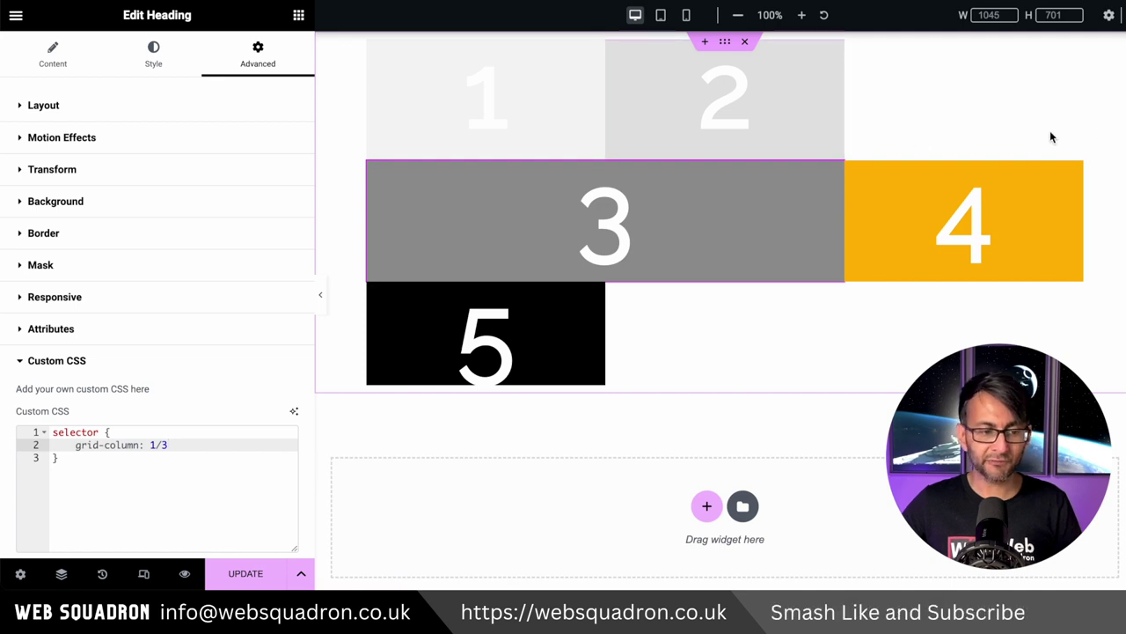
{"action": "key", "text": "BackSpace"}
{"action": "type", "text": "4"}
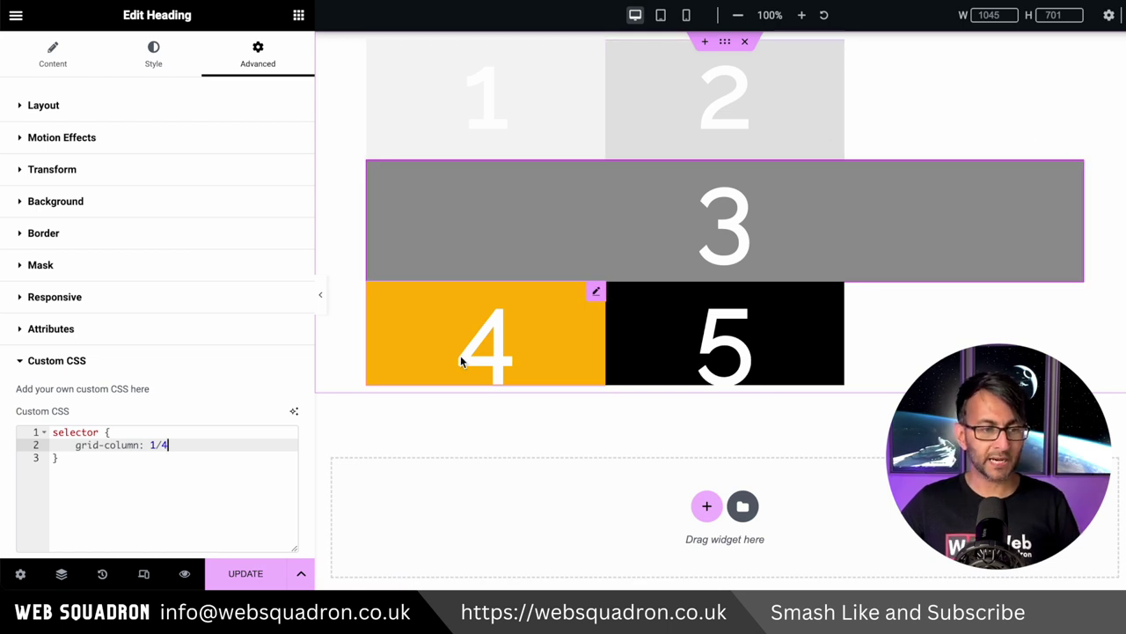
Change cell 3's grid-column rule to 2/5.
{"action": "left_click", "coordinate": [153, 447]}
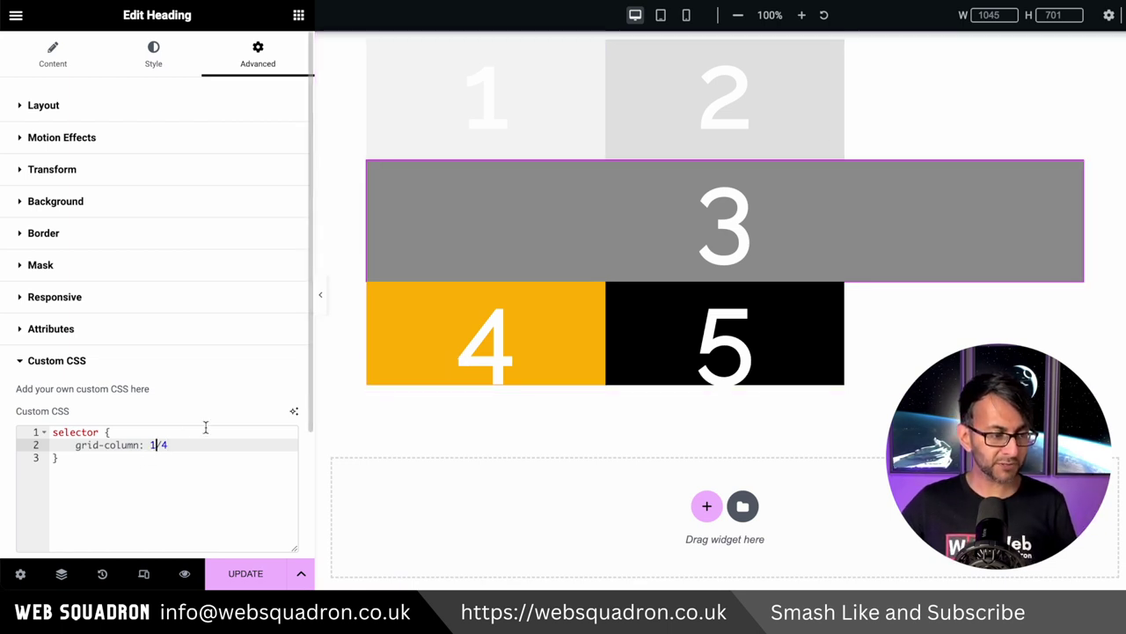
{"action": "key", "text": "BackSpace"}
{"action": "type", "text": "3"}
{"action": "key", "text": "BackSpace"}
{"action": "type", "text": "2"}
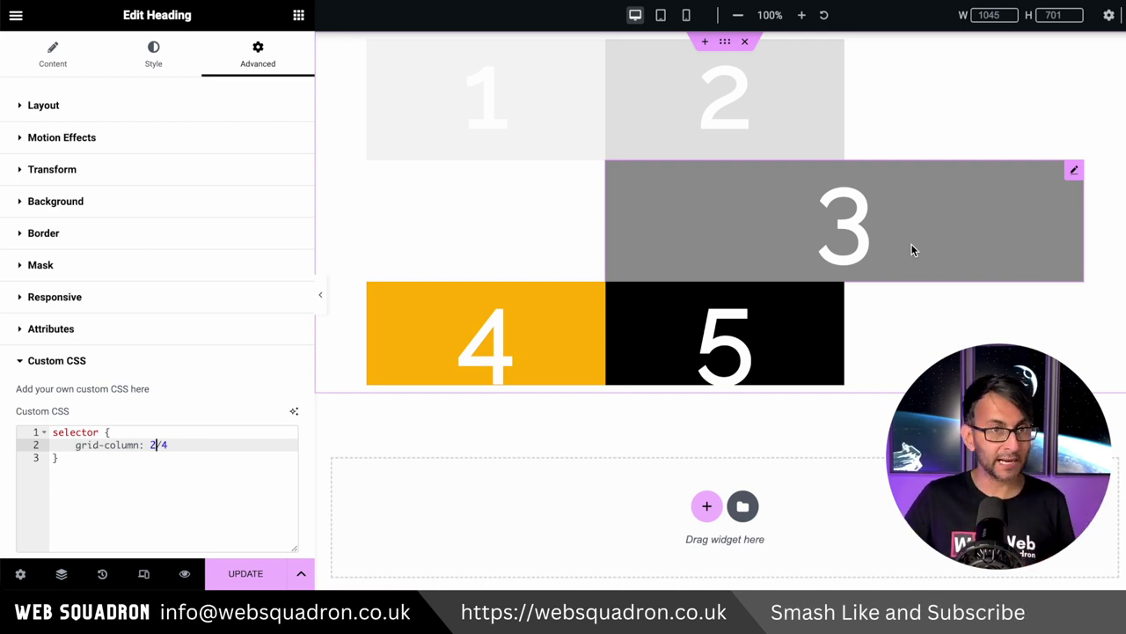
{"action": "key", "text": "Right"}
{"action": "key", "text": "BackSpace"}
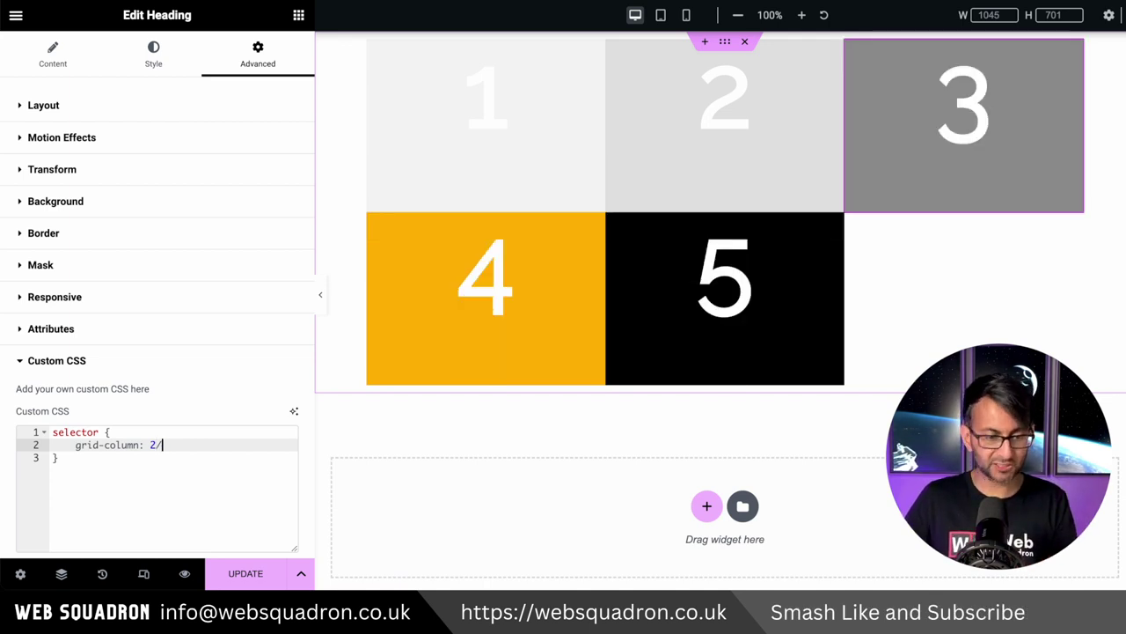
{"action": "type", "text": "5"}
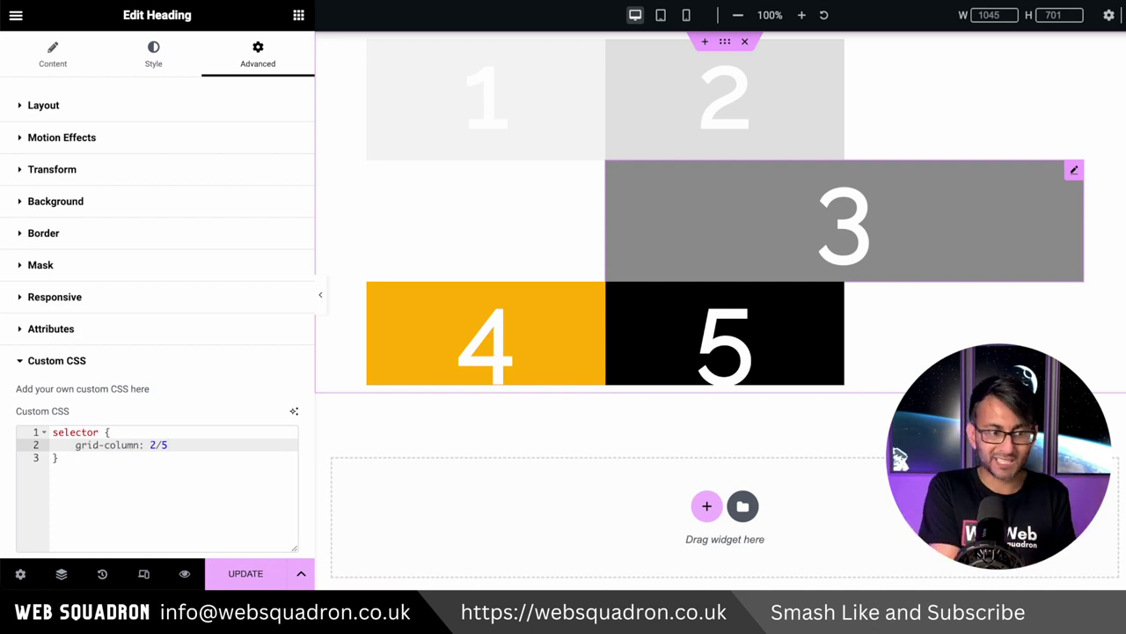
Set cell 3's grid-column to 1/1 and select all its CSS code.
{"action": "key", "text": "BackSpace"}
{"action": "type", "text": "1"}
{"action": "key", "text": "Left"}
{"action": "key", "text": "Left"}
{"action": "key", "text": "BackSpace"}
{"action": "type", "text": "1"}
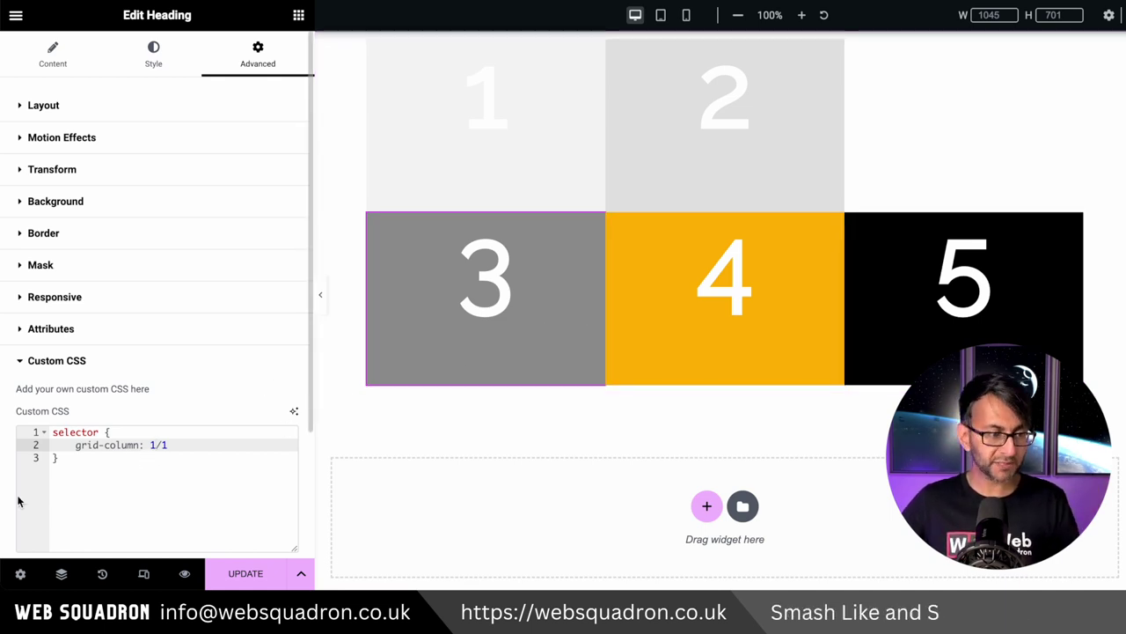
{"action": "left_click_drag", "start_coordinate": [17, 496], "coordinate": [35, 428]}
{"action": "key", "text": "ctrl+c"}
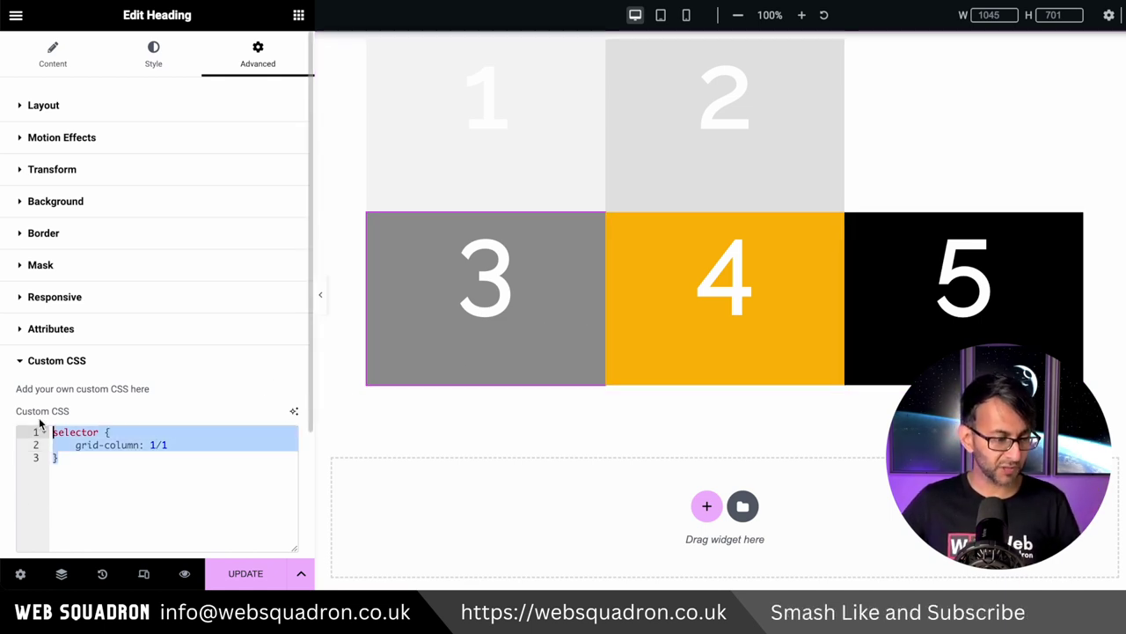
Paste the grid-column: 1/1 rule into box 5's Custom CSS.
{"action": "left_click", "coordinate": [1076, 223]}
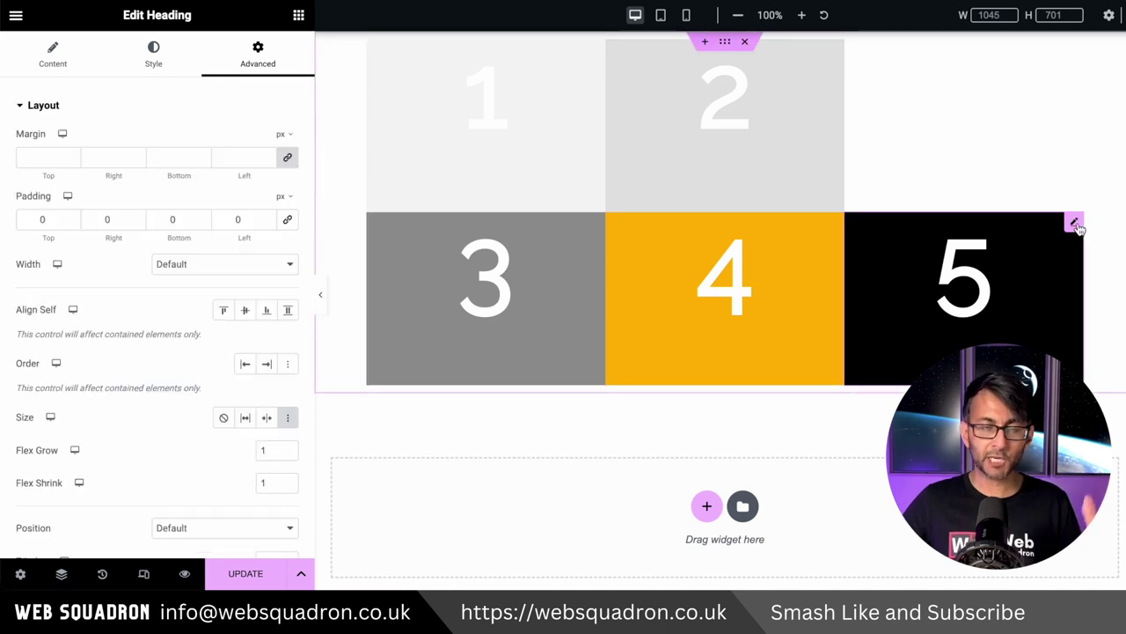
{"action": "scroll", "coordinate": [127, 440], "scroll_direction": "down", "scroll_amount": 6}
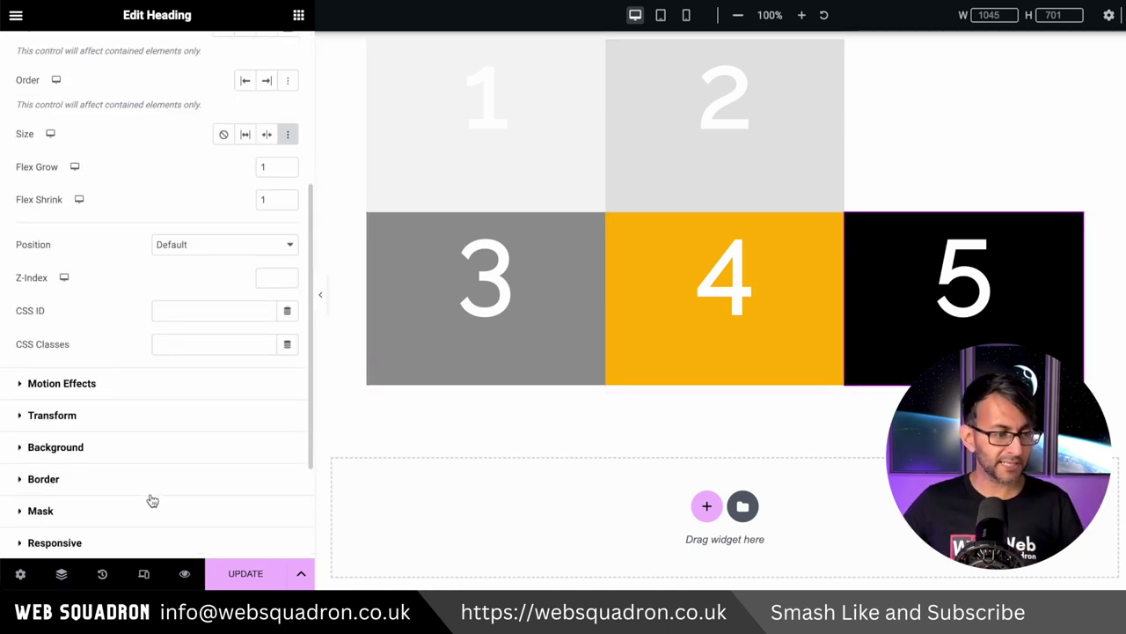
{"action": "left_click", "coordinate": [147, 445]}
{"action": "left_click", "coordinate": [105, 455]}
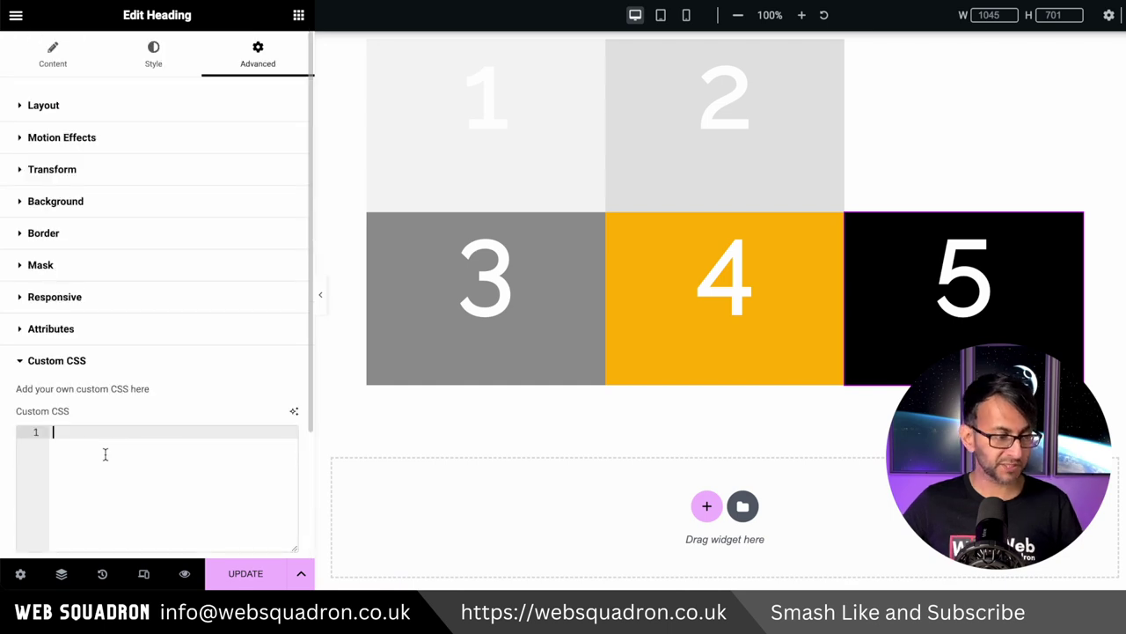
{"action": "key", "text": "ctrl+v"}
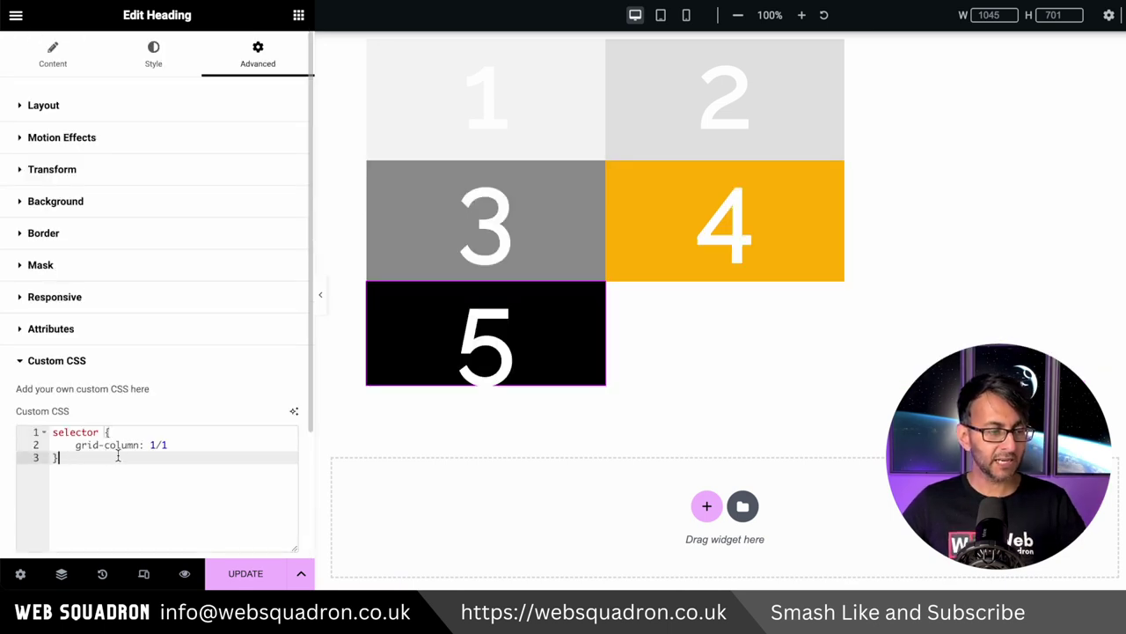
Set the grid container's Rows to 2, then back to 3.
{"action": "left_click", "coordinate": [357, 275]}
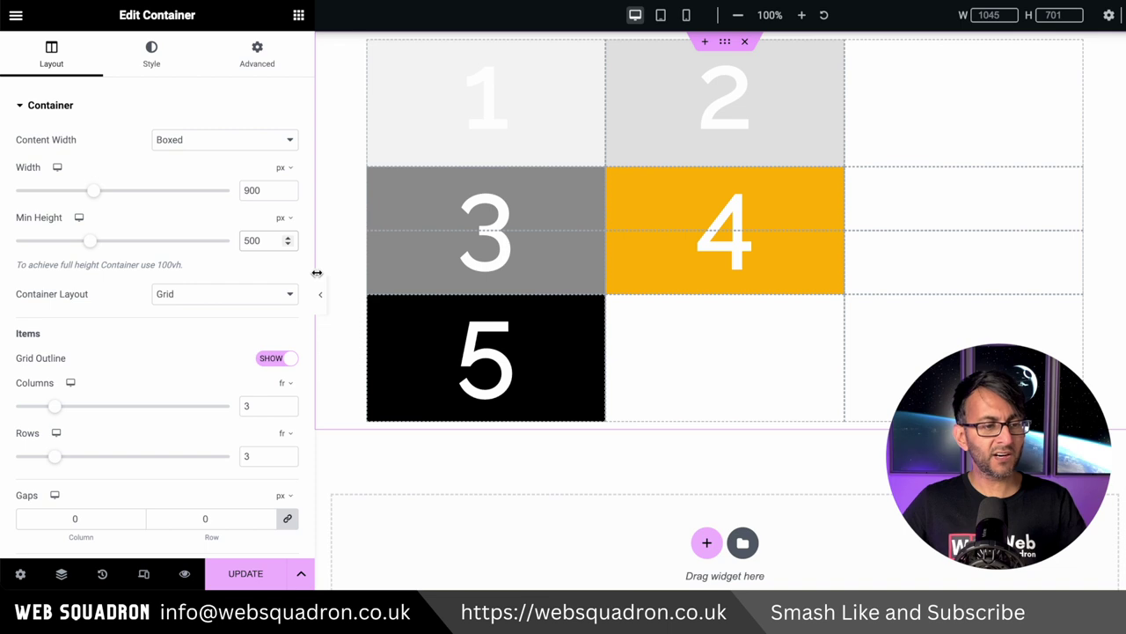
{"action": "left_click", "coordinate": [289, 460]}
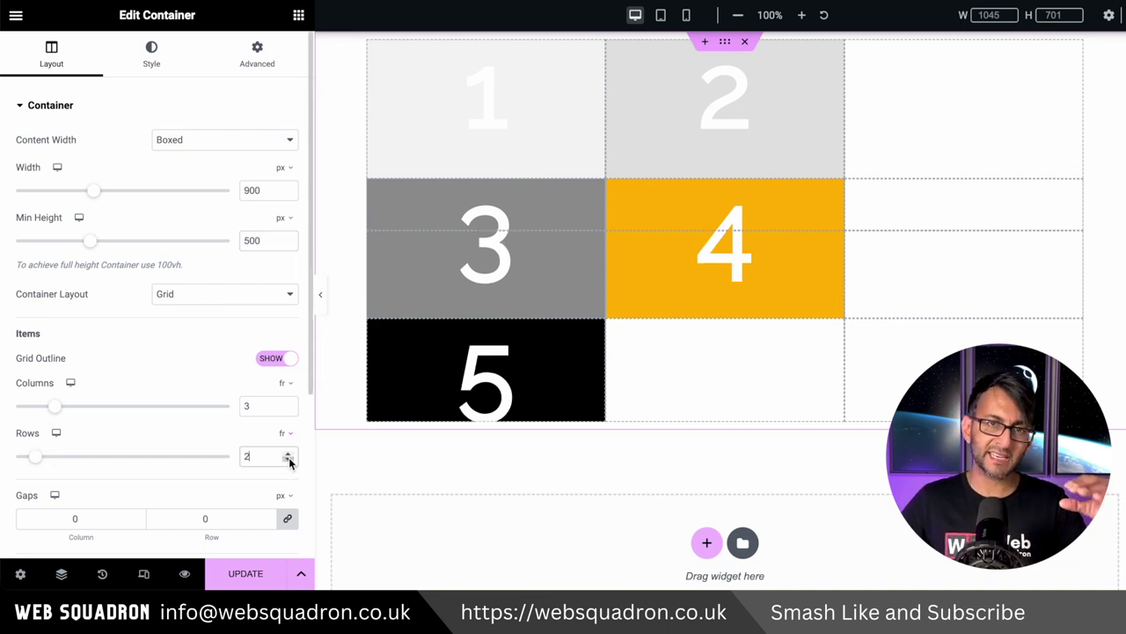
{"action": "left_click", "coordinate": [290, 454]}
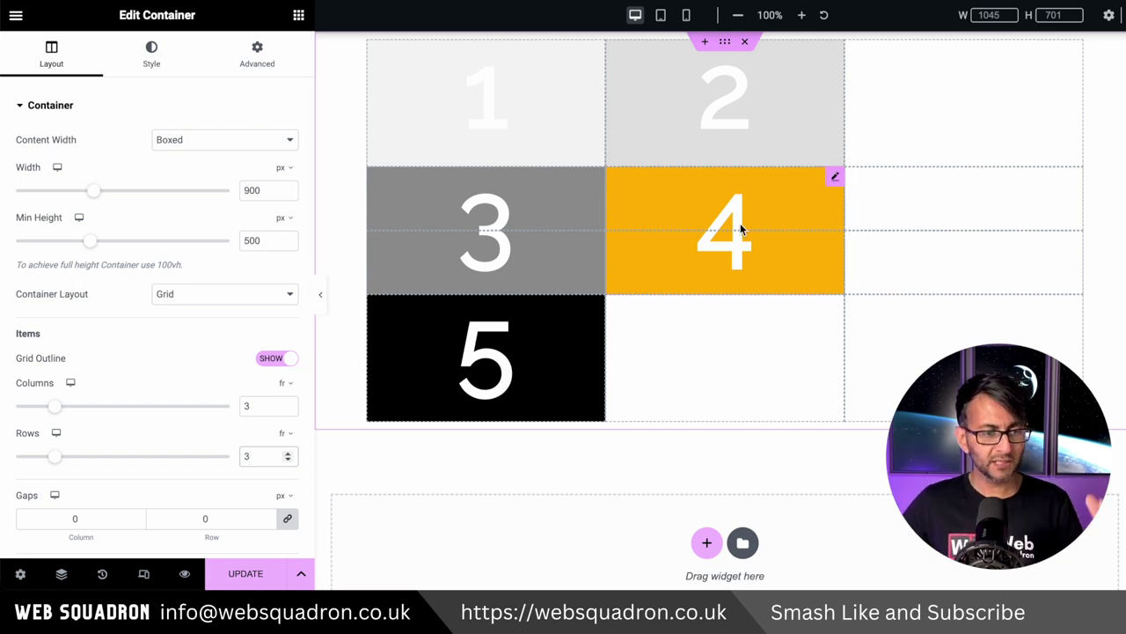
Paste the grid-column rule into box 4's Custom CSS, try 2/1, then settle on 2/4.
{"action": "left_click", "coordinate": [836, 179]}
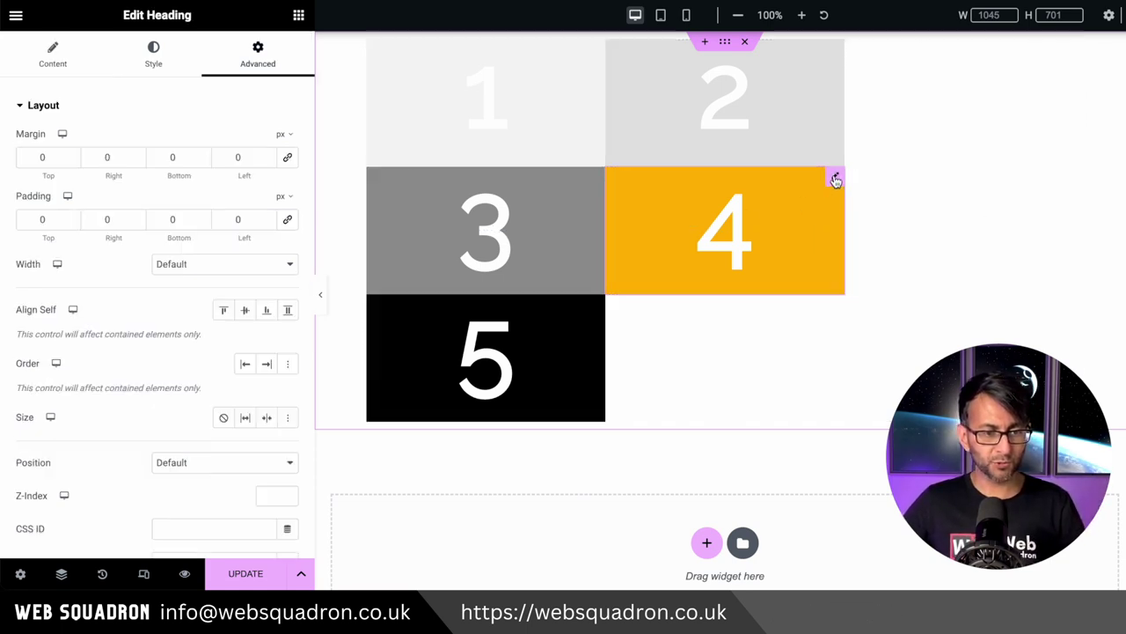
{"action": "scroll", "coordinate": [249, 334], "scroll_direction": "down", "scroll_amount": 5}
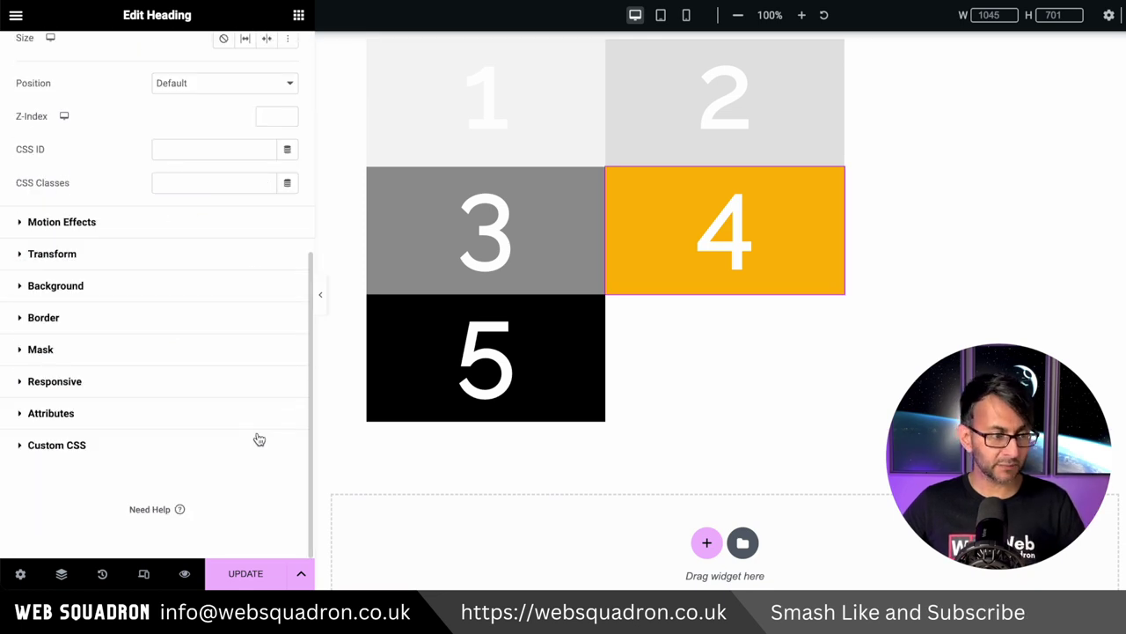
{"action": "left_click", "coordinate": [211, 447]}
{"action": "type", "text": "selector {     grid-column: 2/4 }"}
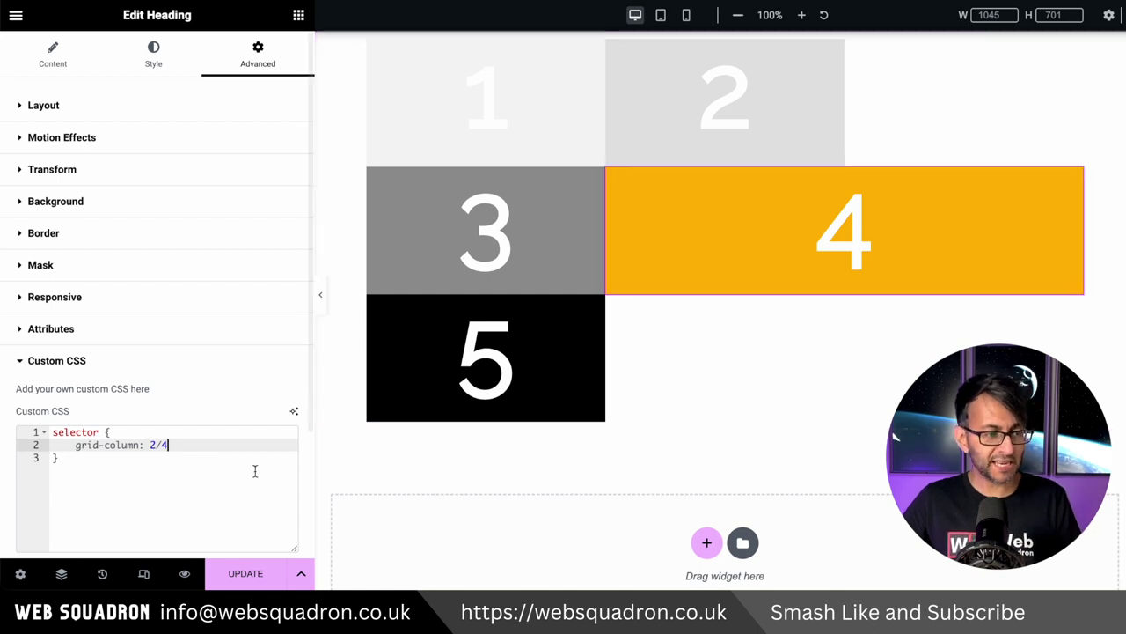
{"action": "key", "text": "BackSpace"}
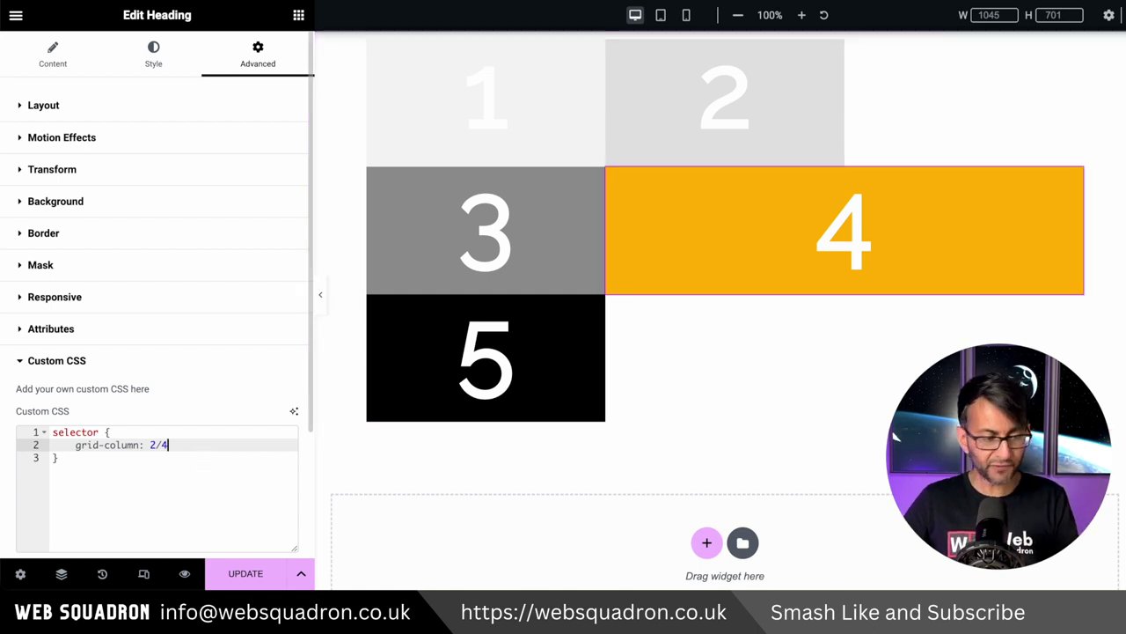
{"action": "type", "text": "1"}
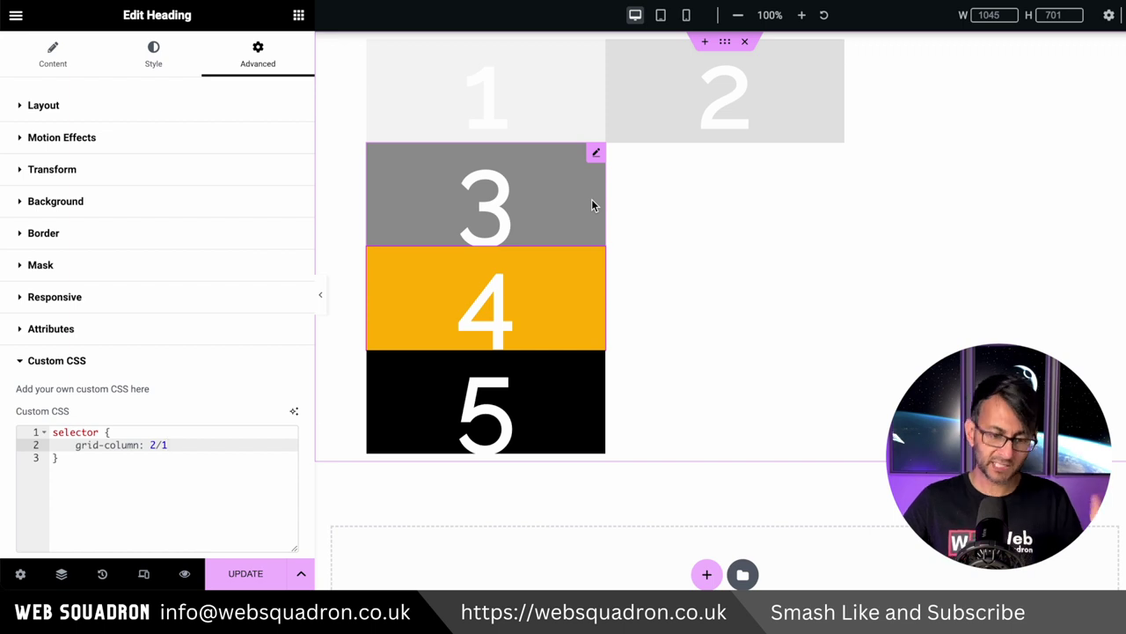
{"action": "key", "text": "BackSpace"}
{"action": "type", "text": "4"}
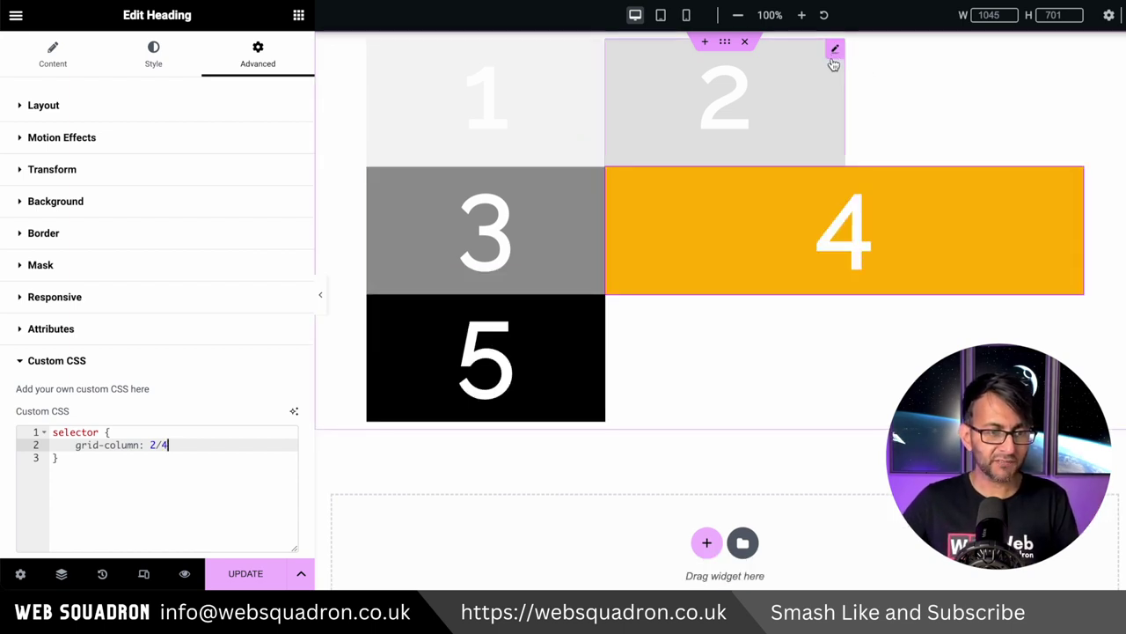
Copy box 4's grid-column: 2/4 rule and paste it into box 2's Custom CSS.
{"action": "left_click_drag", "start_coordinate": [80, 485], "coordinate": [12, 435]}
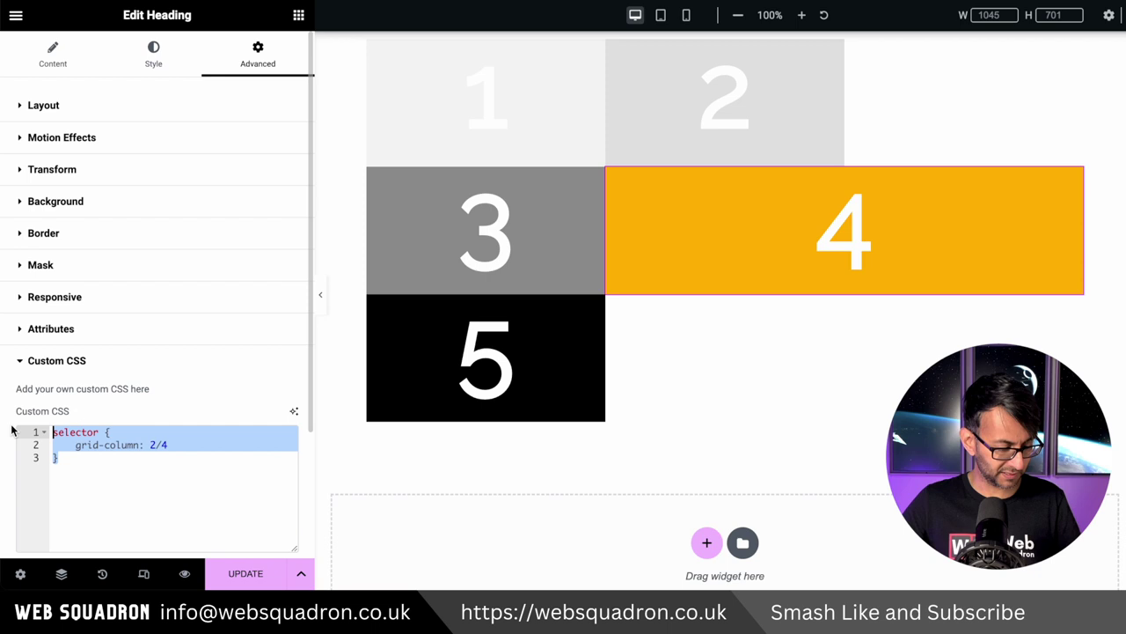
{"action": "key", "text": "ctrl+c"}
{"action": "left_click", "coordinate": [724, 105]}
{"action": "left_click", "coordinate": [125, 434]}
{"action": "key", "text": "ctrl+v"}
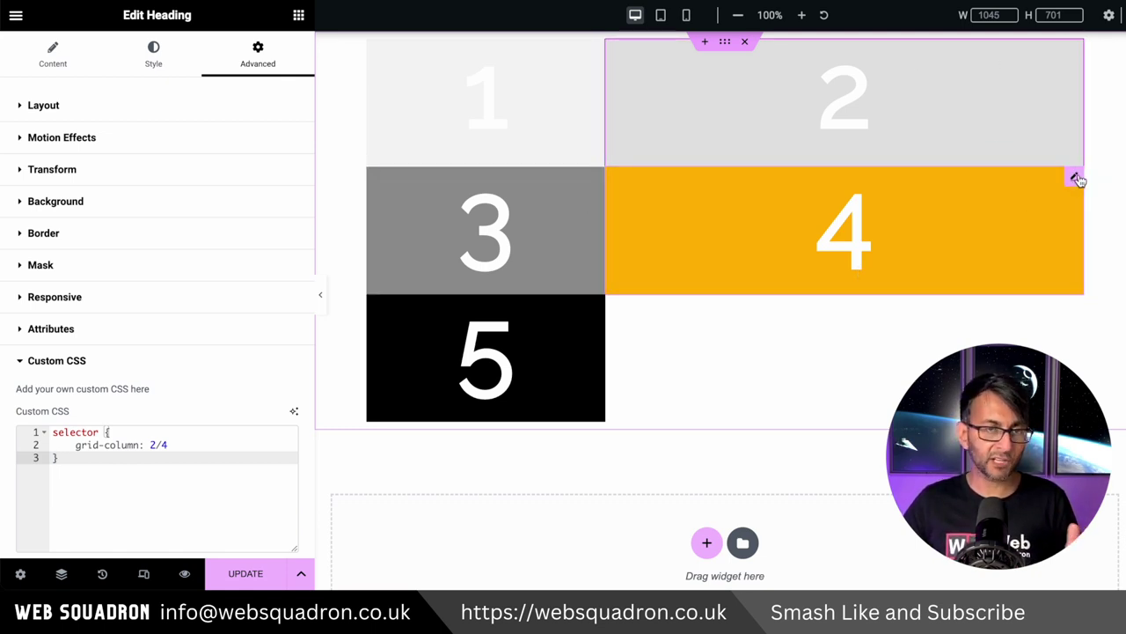
{"action": "left_click", "coordinate": [1077, 179]}
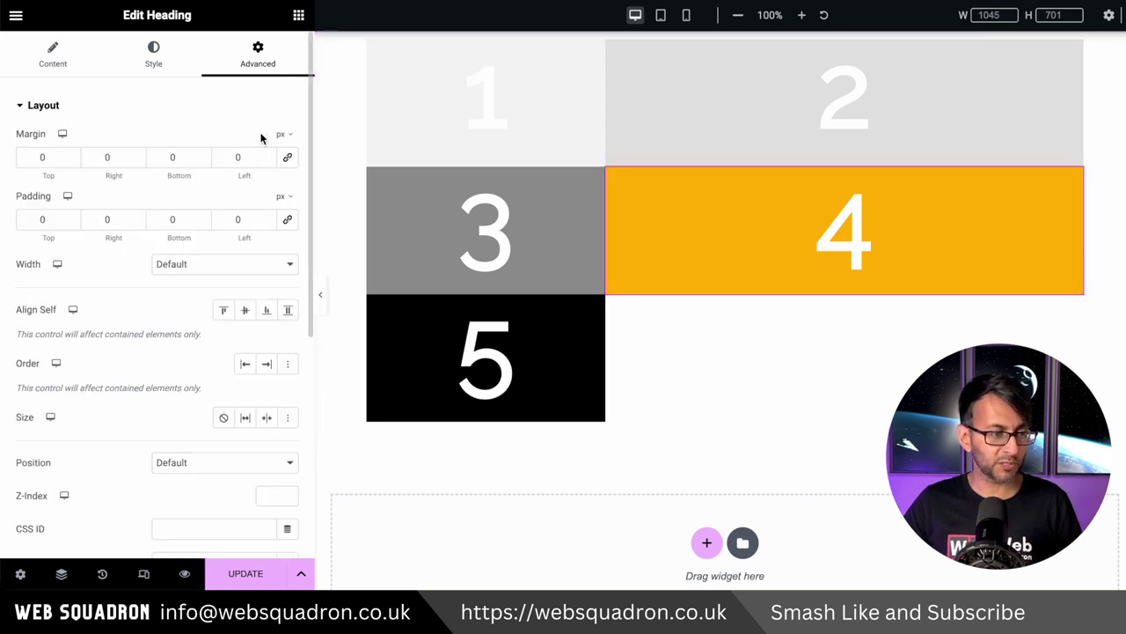
Undo box 4's column span and paste a grid-row: 1/3 rule into box 1's Custom CSS.
{"action": "key", "text": "ctrl+z"}
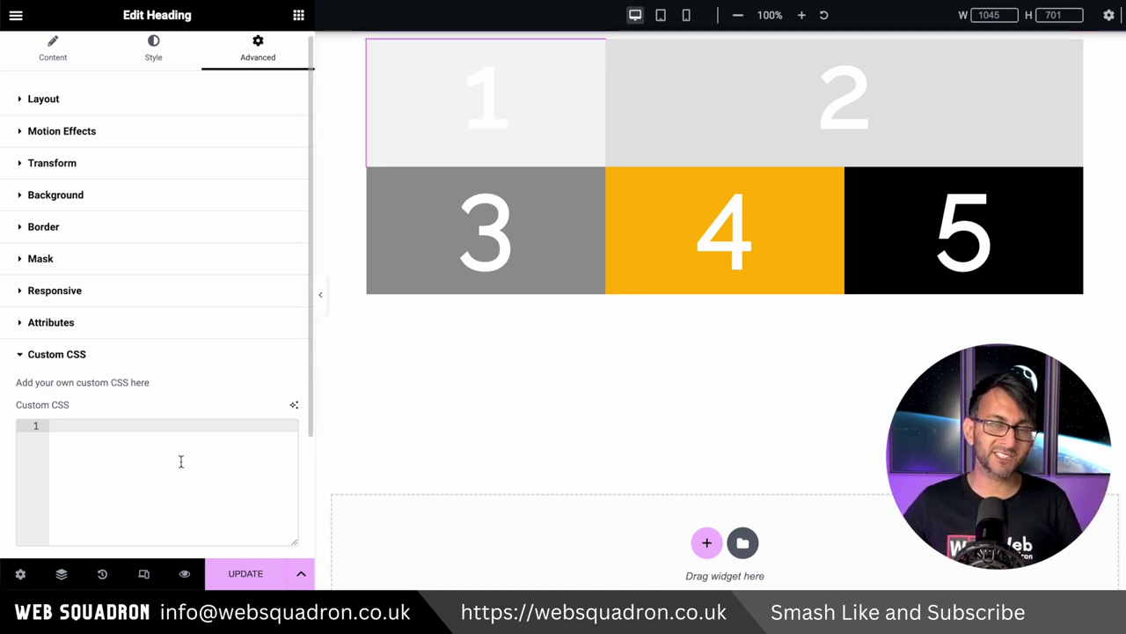
{"action": "key", "text": "ctrl+v"}
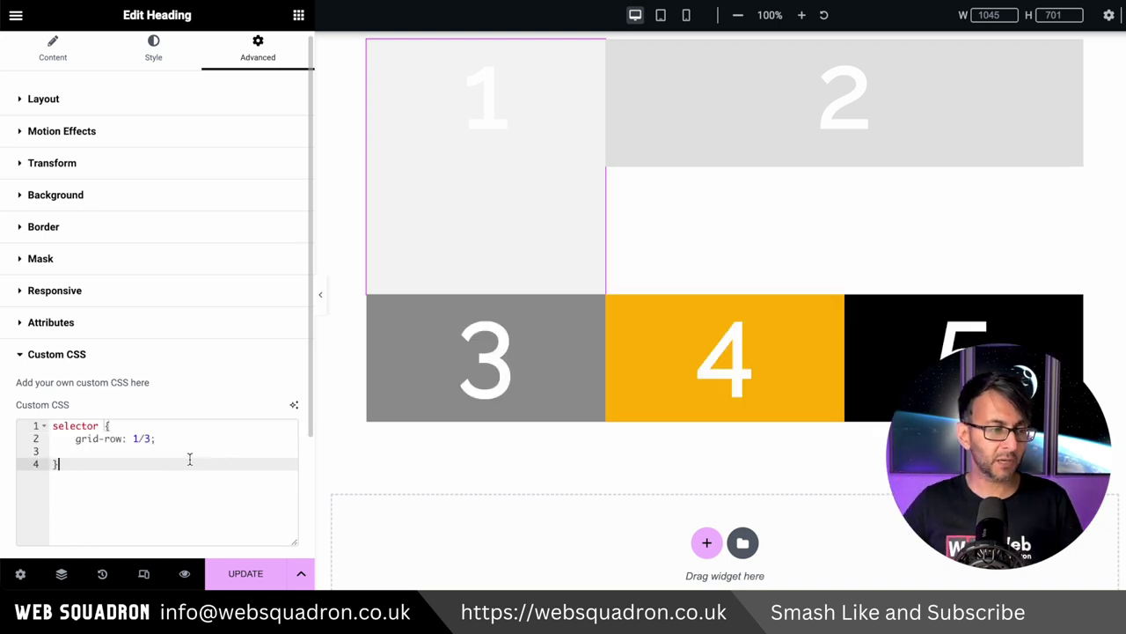
{"action": "left_click", "coordinate": [201, 436]}
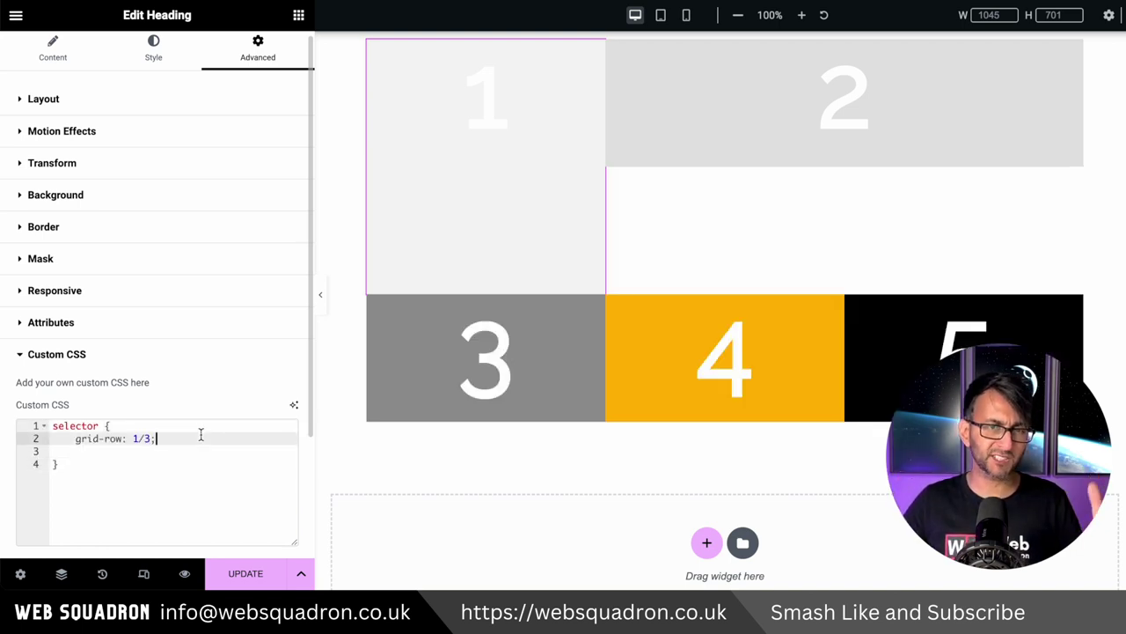
{"action": "scroll", "coordinate": [200, 435], "scroll_direction": "down", "scroll_amount": 1}
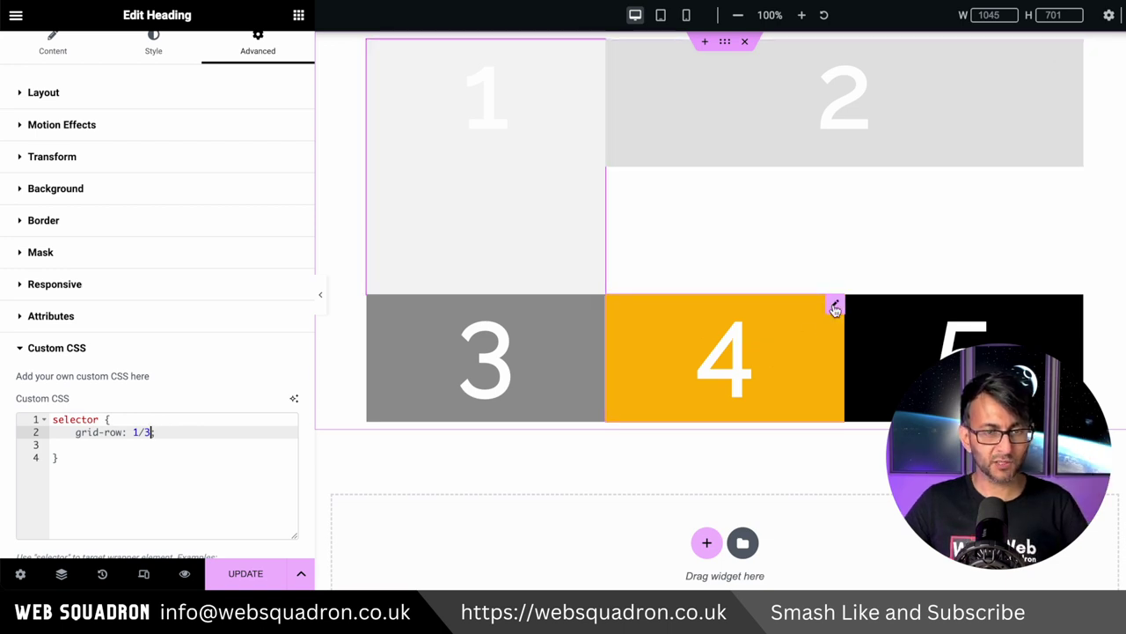
{"action": "left_click", "coordinate": [835, 308]}
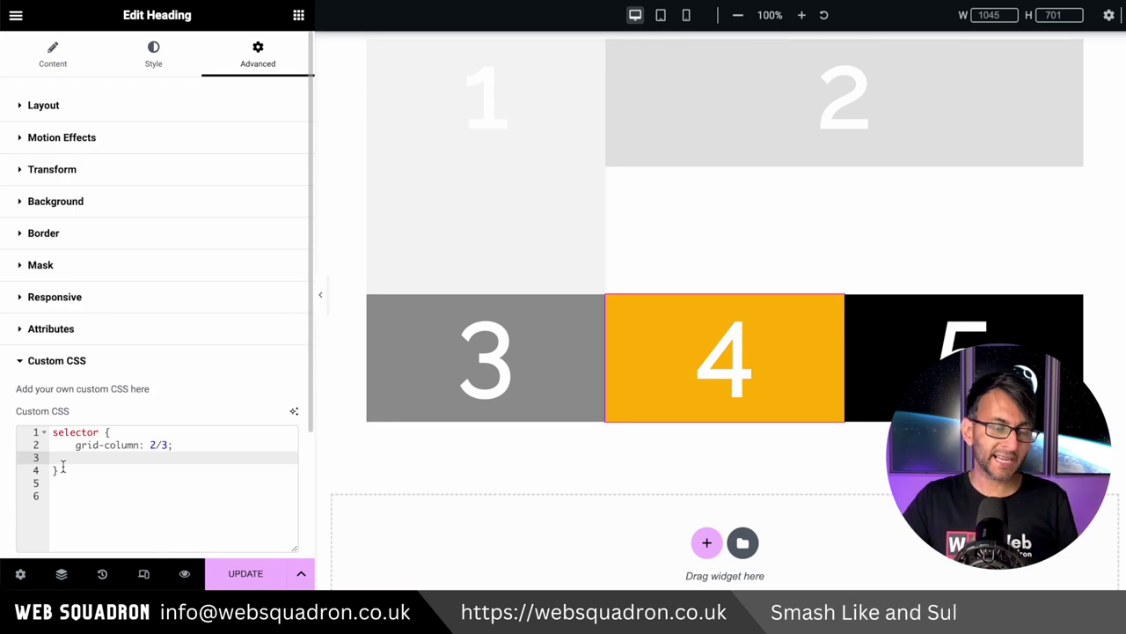
Add 'grid-row: 2/3;' to box 4's Custom CSS, undoing and redoing the line.
{"action": "type", "text": "grid-row: 2/3;"}
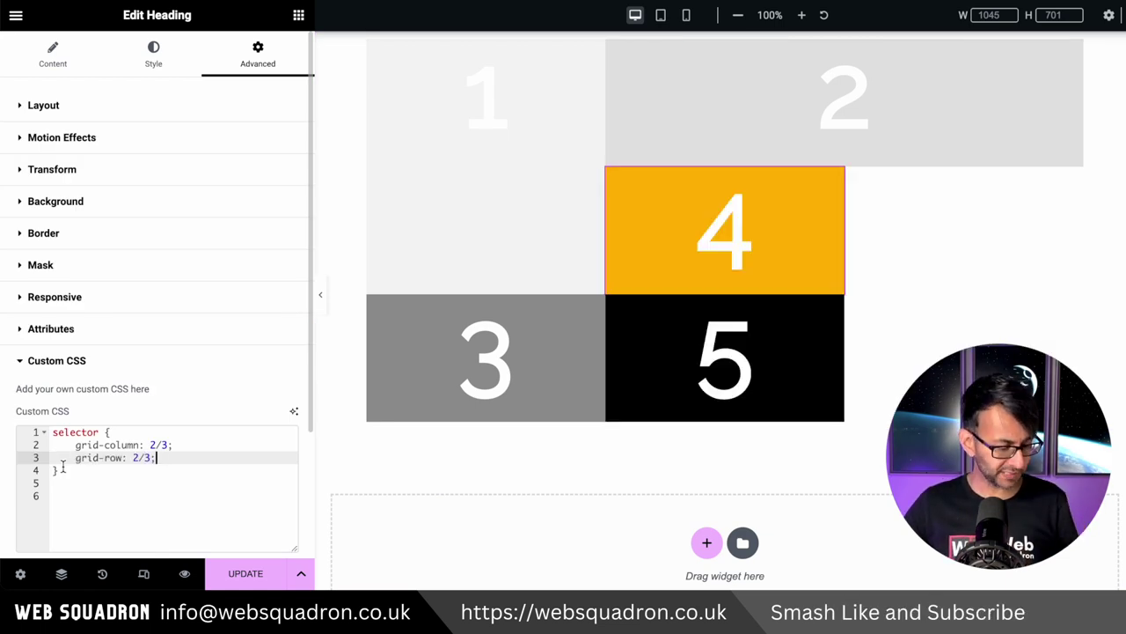
{"action": "key", "text": "ctrl+z"}
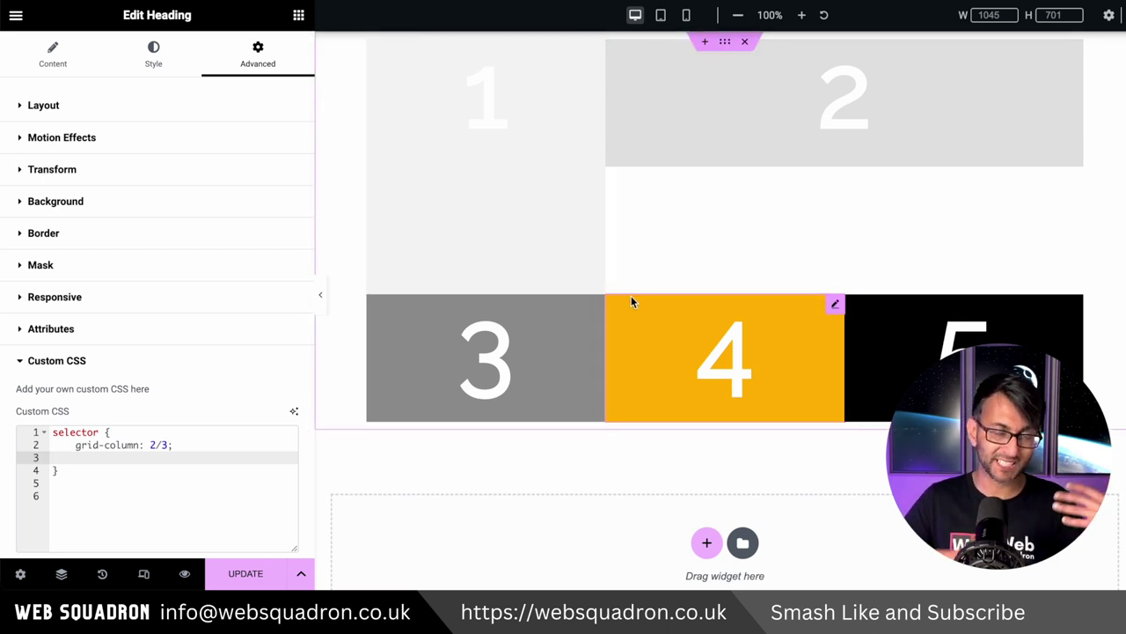
{"action": "key", "text": "ctrl+shift+z"}
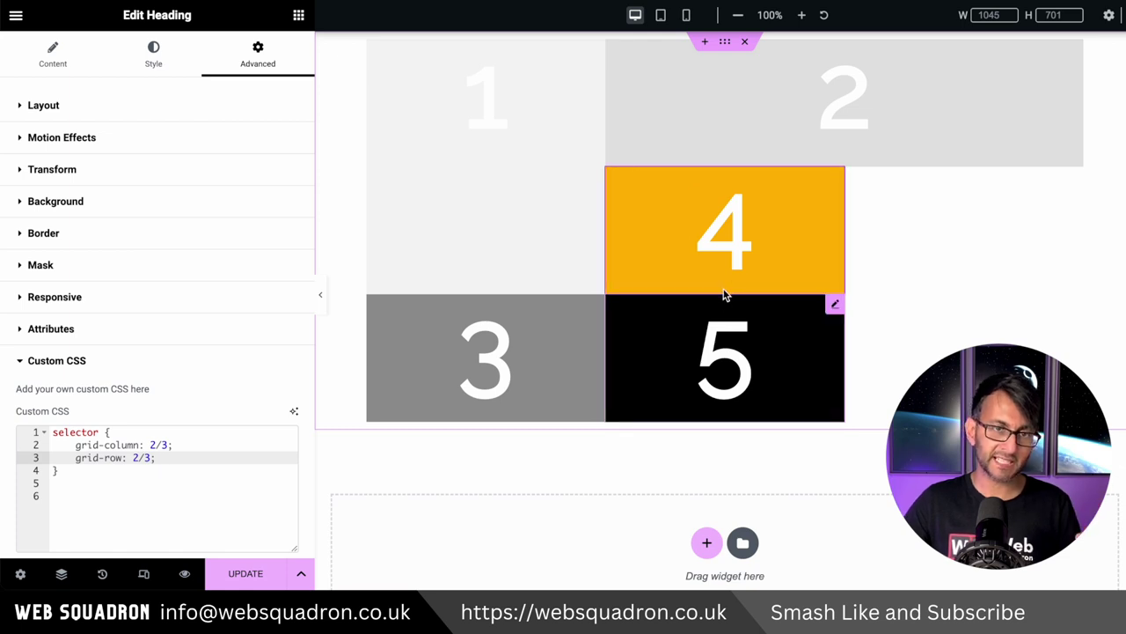
{"action": "left_click", "coordinate": [834, 304]}
Give box 5 custom CSS grid-column: 3/4 and grid-row: 2/4 to span the third column's lower rows.
{"action": "left_click", "coordinate": [78, 455]}
{"action": "key", "text": "ctrl+v"}
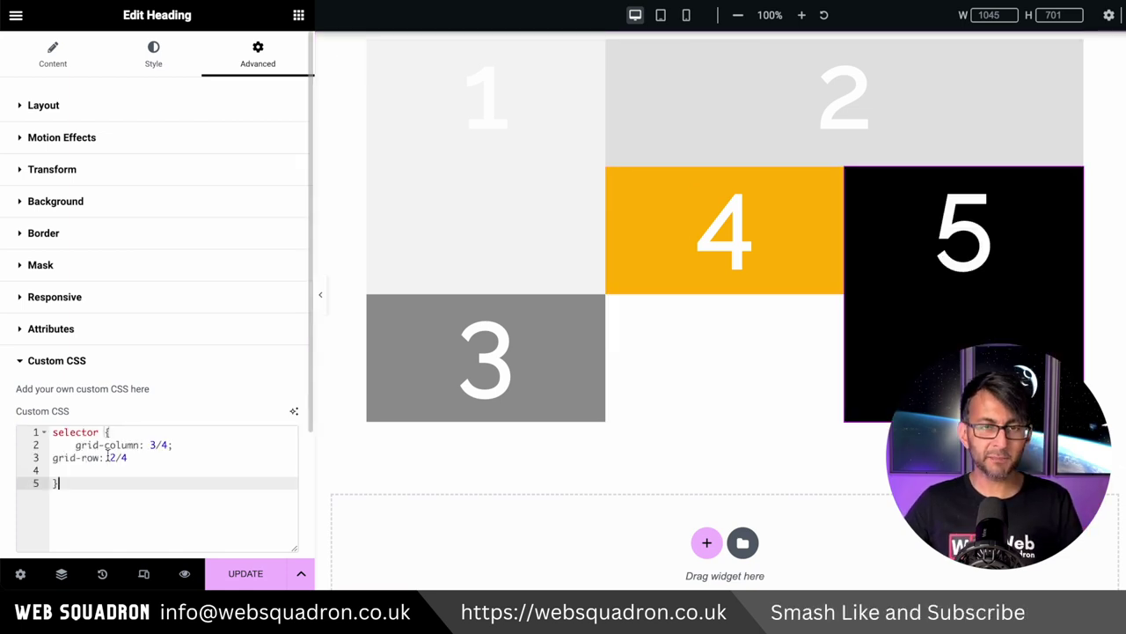